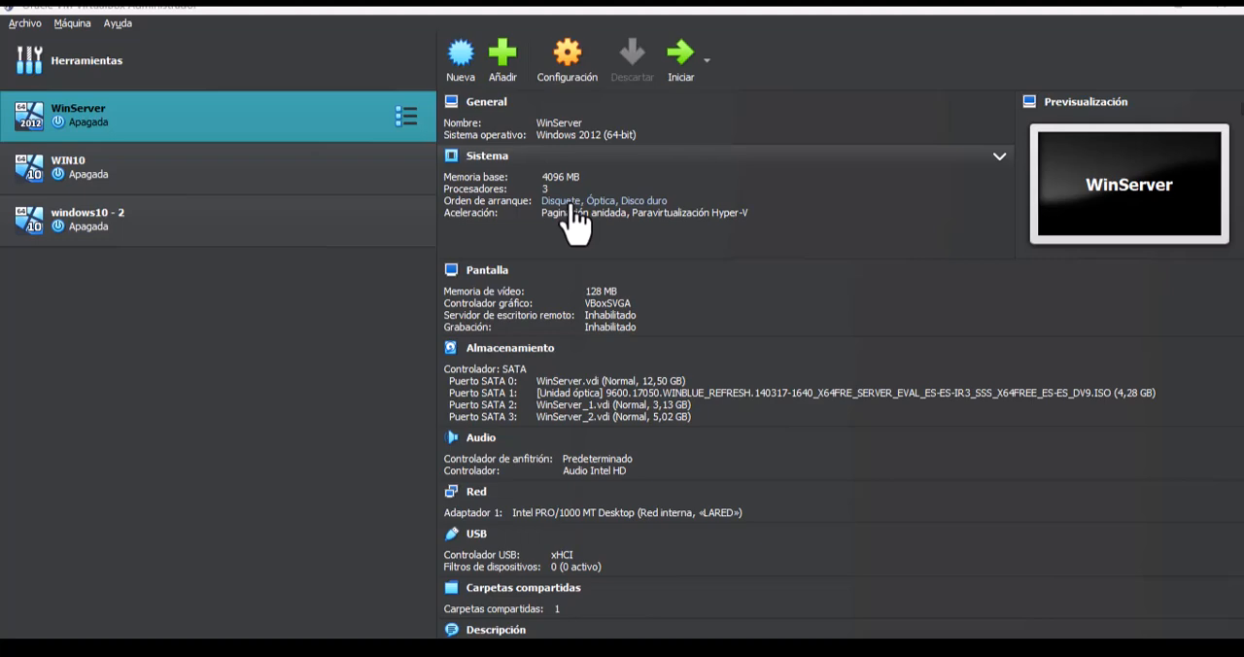
- Remove the WinServer_1.vdi and WinServer_2.vdi attachments from the WinServer virtual machine's SATA storage controller
{"action": "right_click", "coordinate": [279, 127]}
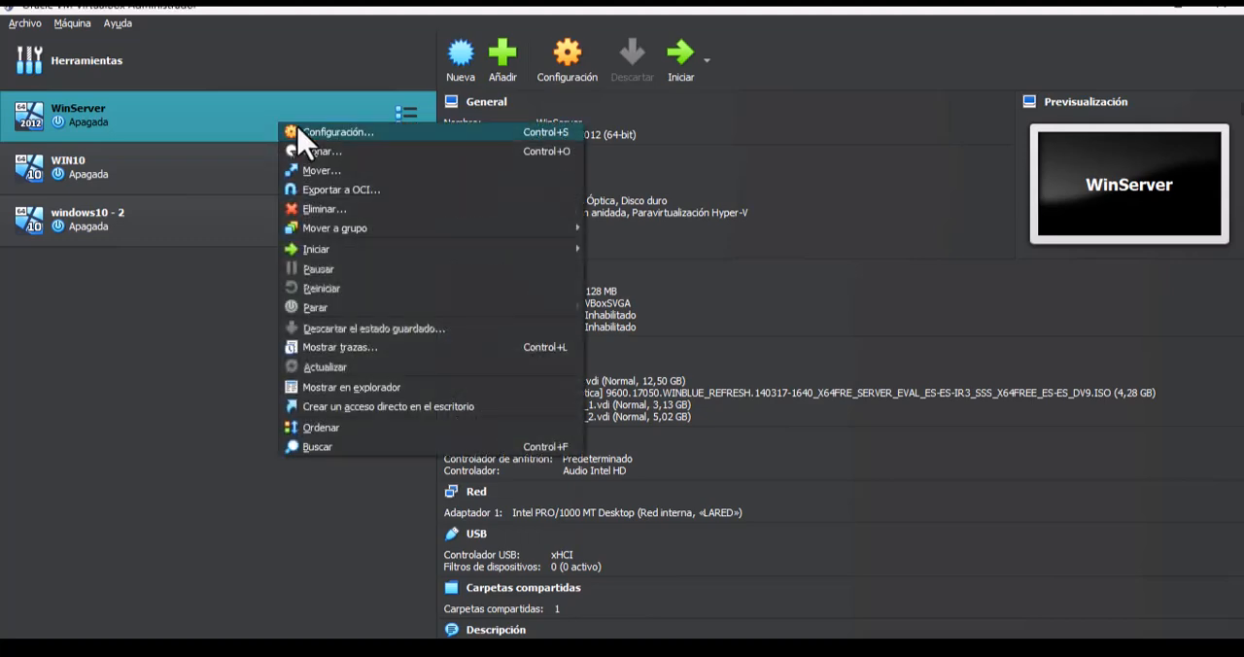
{"action": "left_click", "coordinate": [292, 131]}
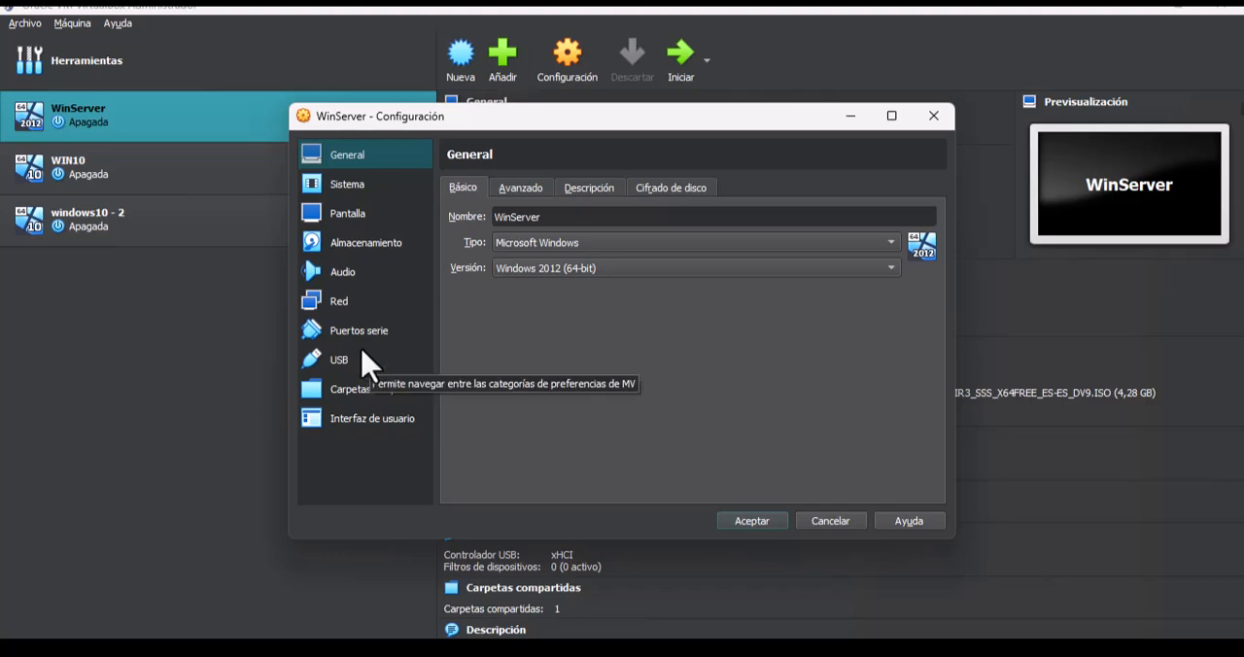
{"action": "left_click", "coordinate": [358, 263]}
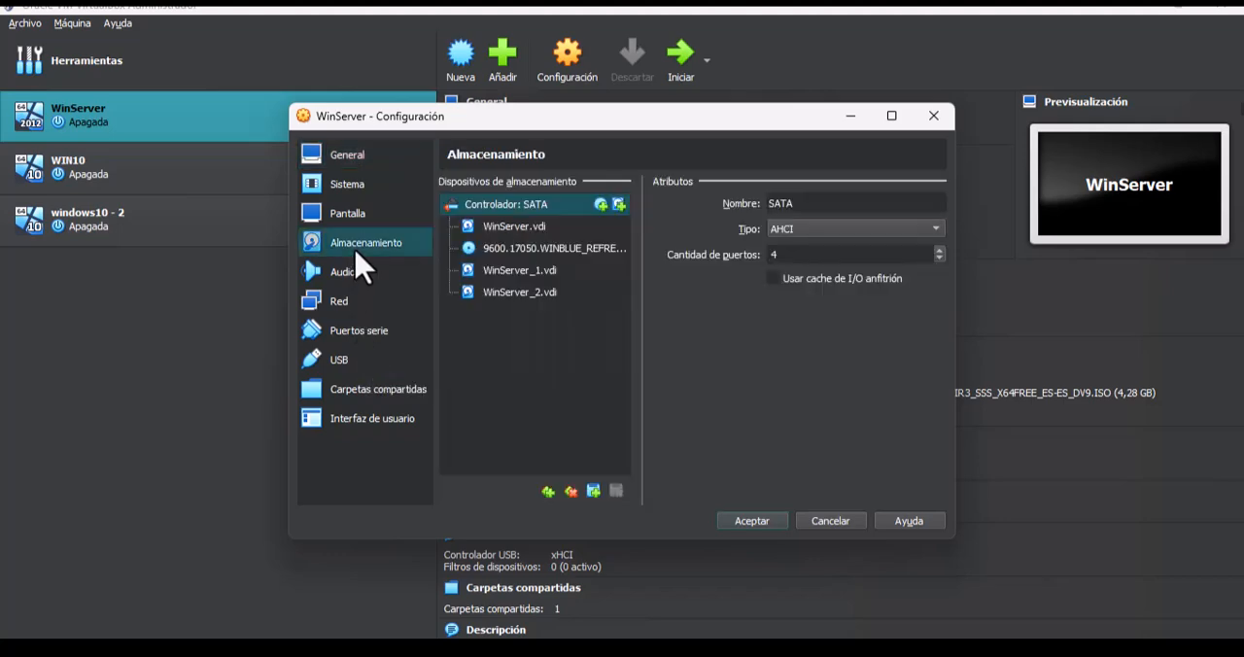
{"action": "left_click", "coordinate": [504, 272]}
{"action": "right_click", "coordinate": [505, 271]}
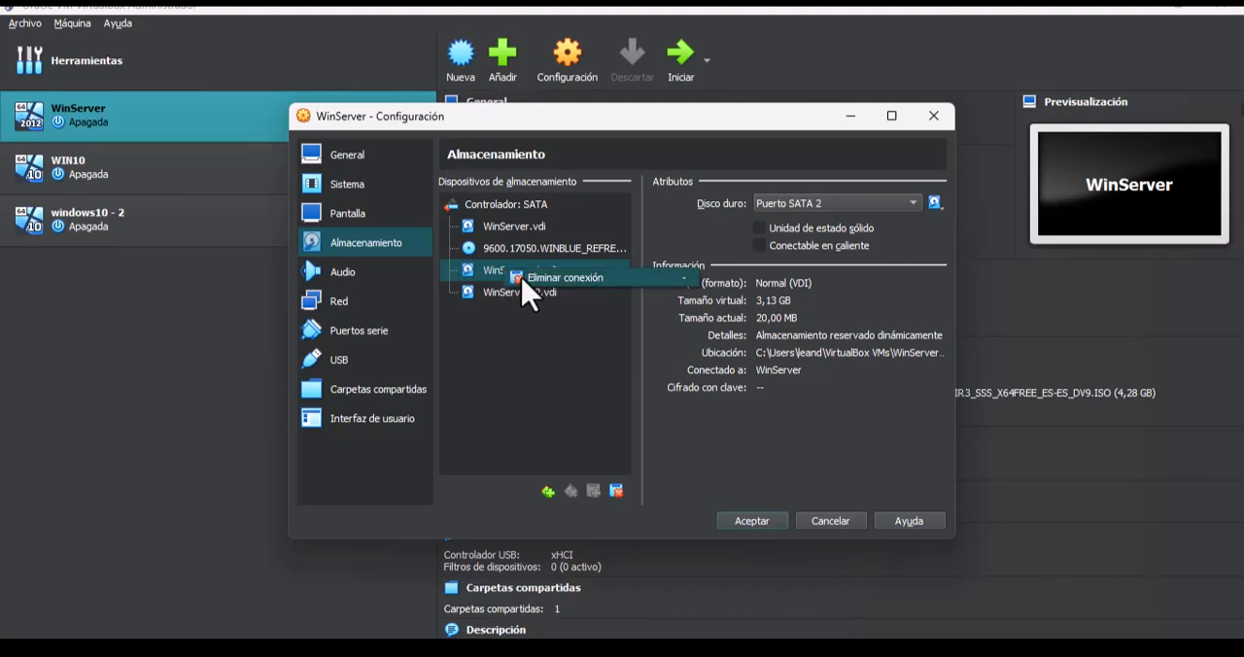
{"action": "left_click", "coordinate": [523, 277]}
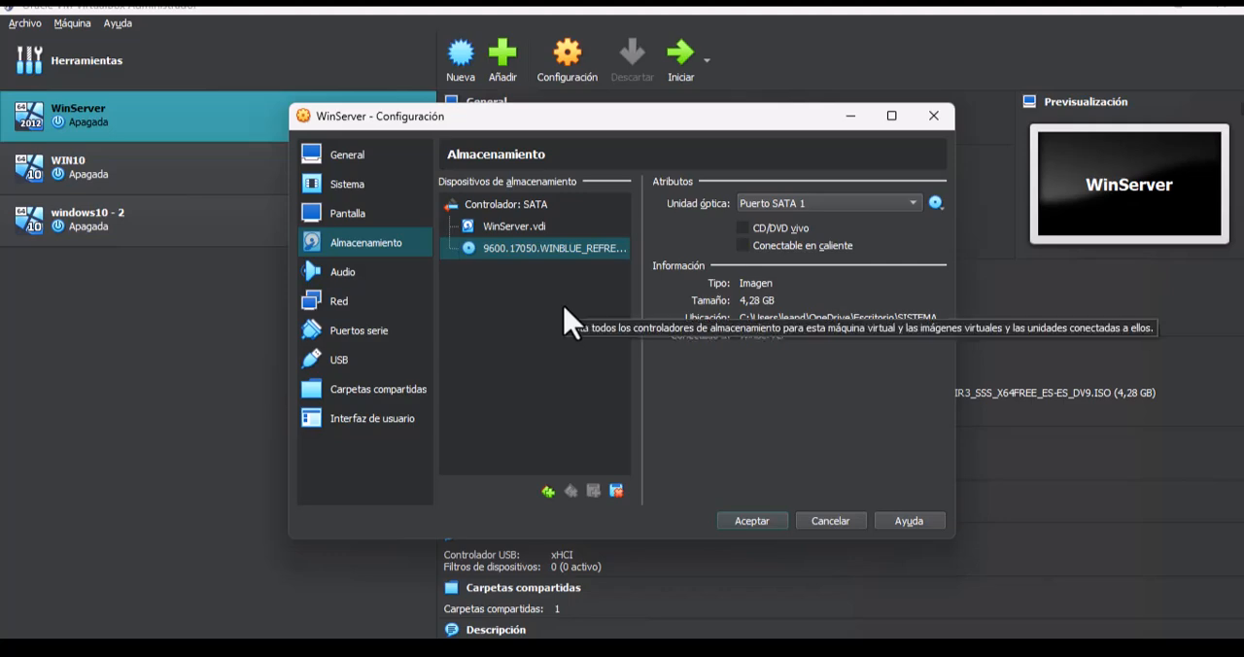
{"action": "left_click", "coordinate": [540, 231]}
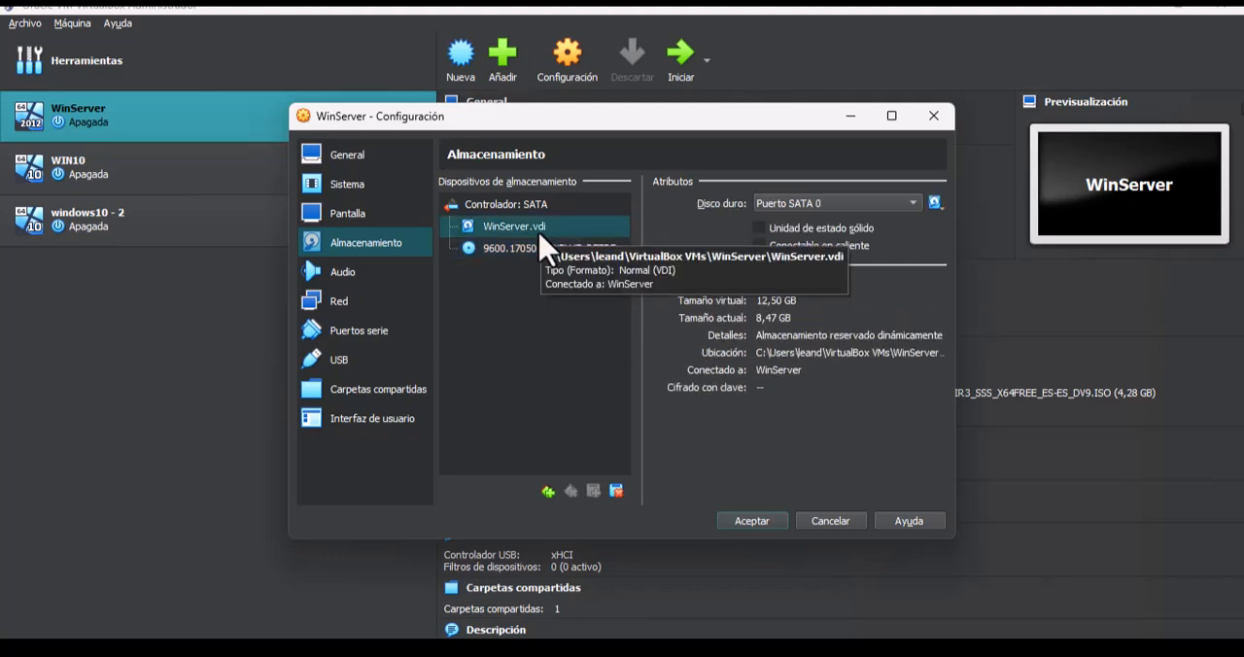
{"action": "left_click", "coordinate": [523, 250]}
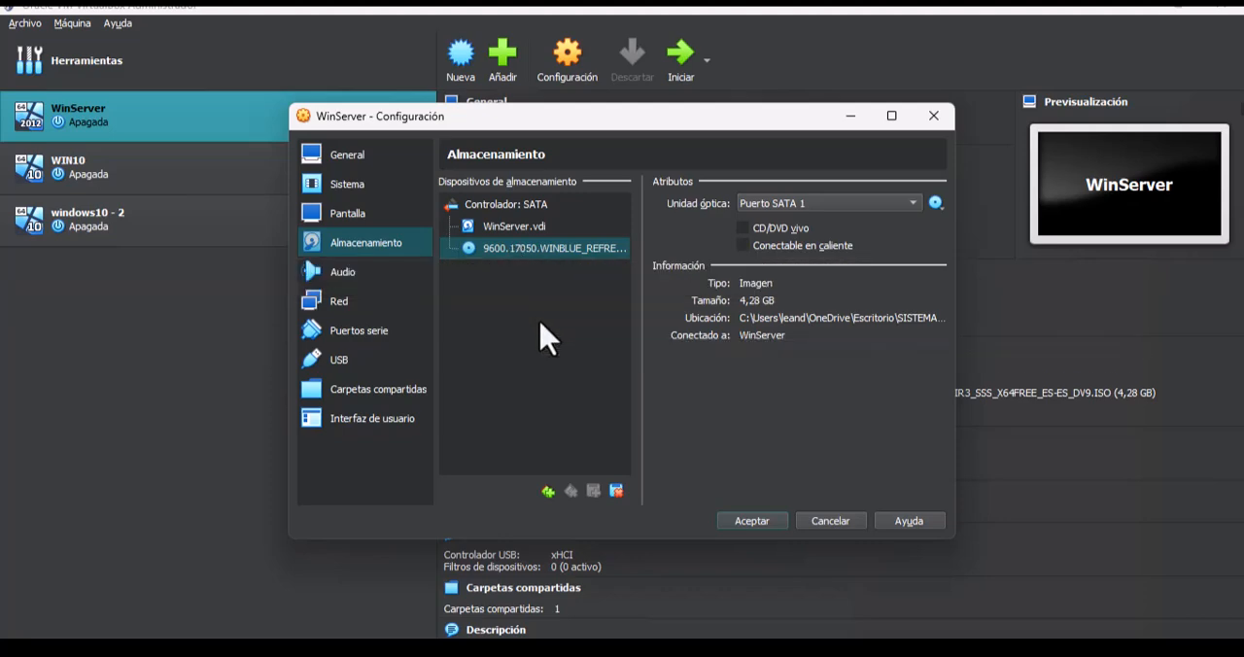
- Create a dynamically allocated 3,13 GB VDI hard disk for the SATA controller, keeping the suggested file name and location
{"action": "left_click", "coordinate": [531, 207]}
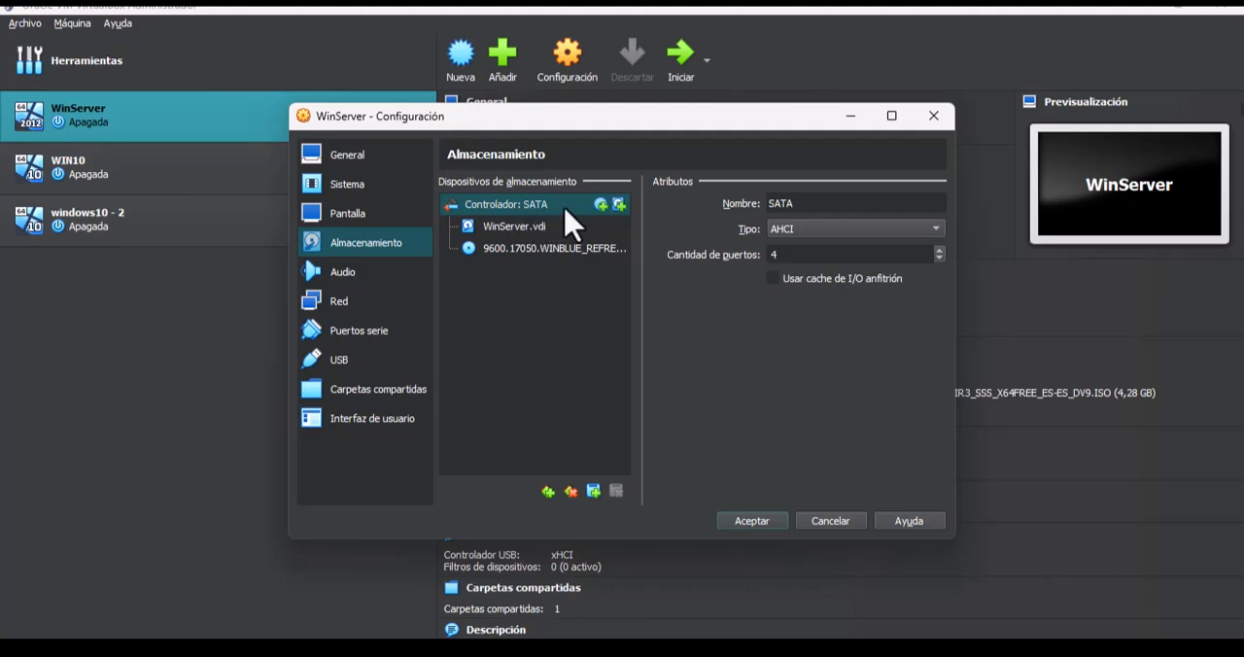
{"action": "left_click", "coordinate": [619, 204]}
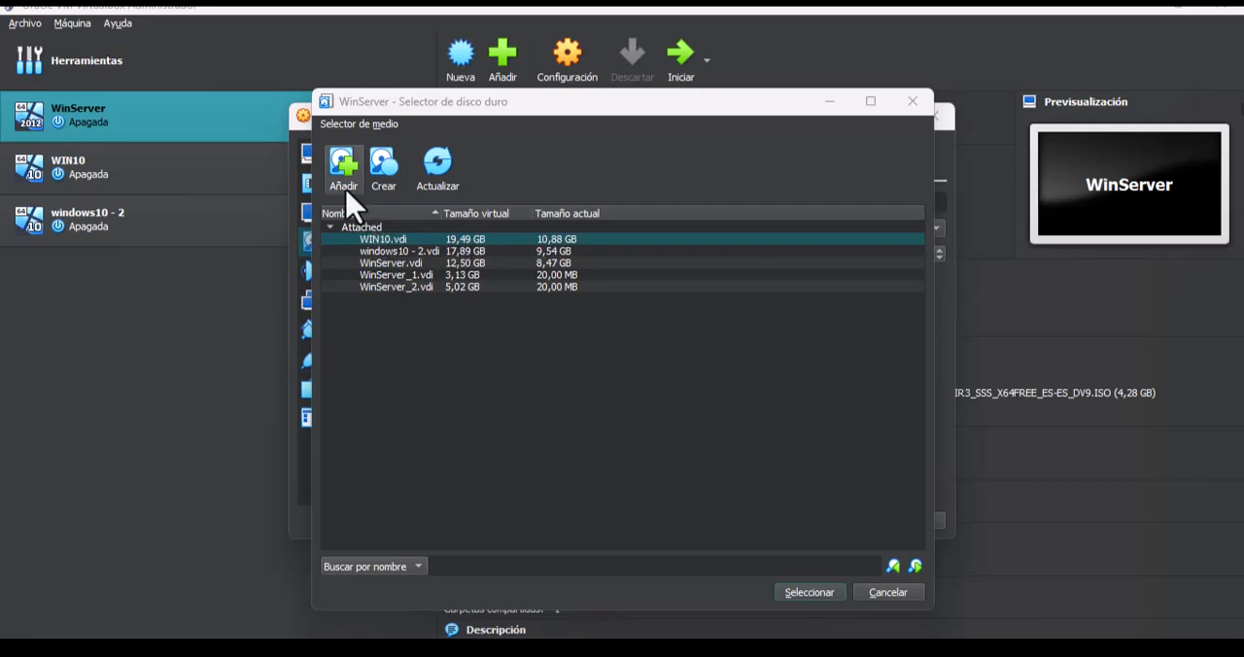
{"action": "left_click", "coordinate": [383, 166]}
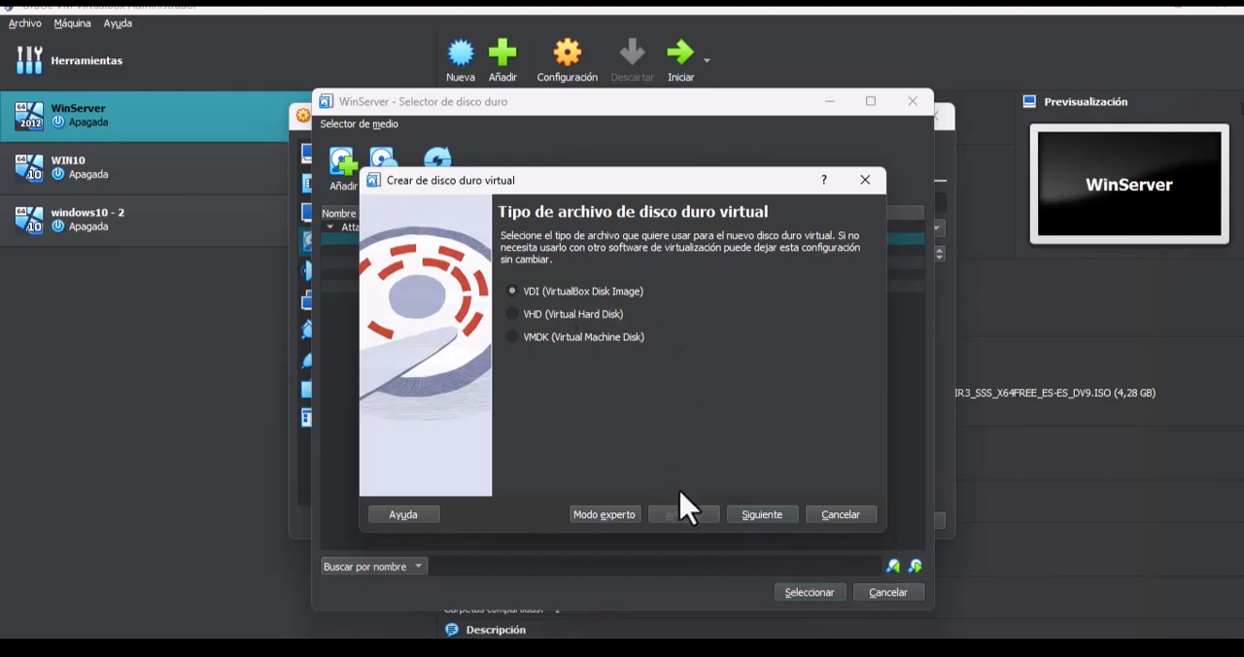
{"action": "left_click", "coordinate": [759, 517]}
{"action": "left_click", "coordinate": [761, 518]}
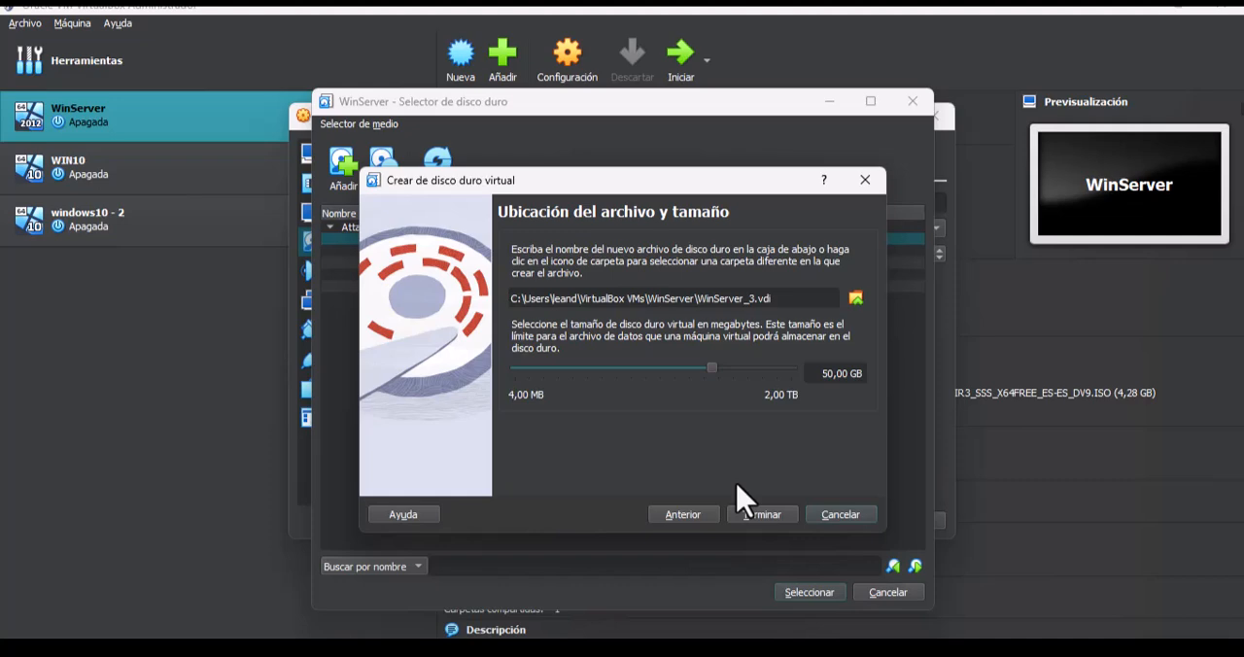
{"action": "left_click", "coordinate": [653, 369]}
{"action": "left_click", "coordinate": [646, 369]}
{"action": "left_click", "coordinate": [644, 369]}
{"action": "left_click", "coordinate": [644, 370]}
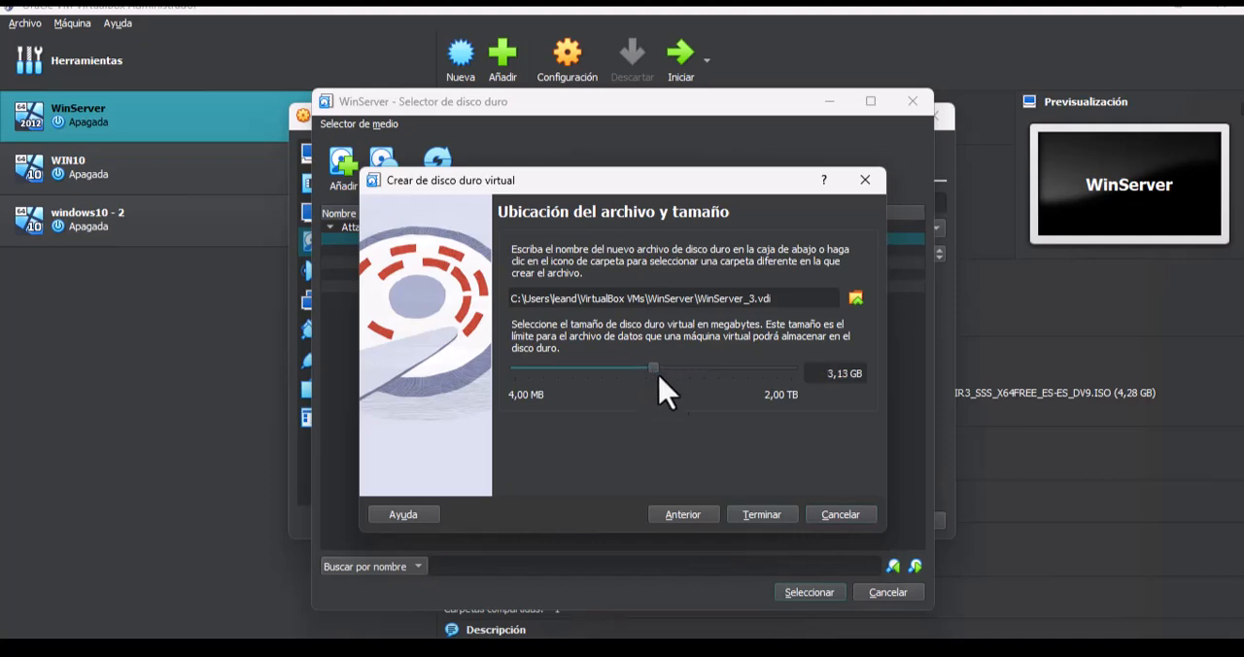
{"action": "left_click", "coordinate": [768, 525]}
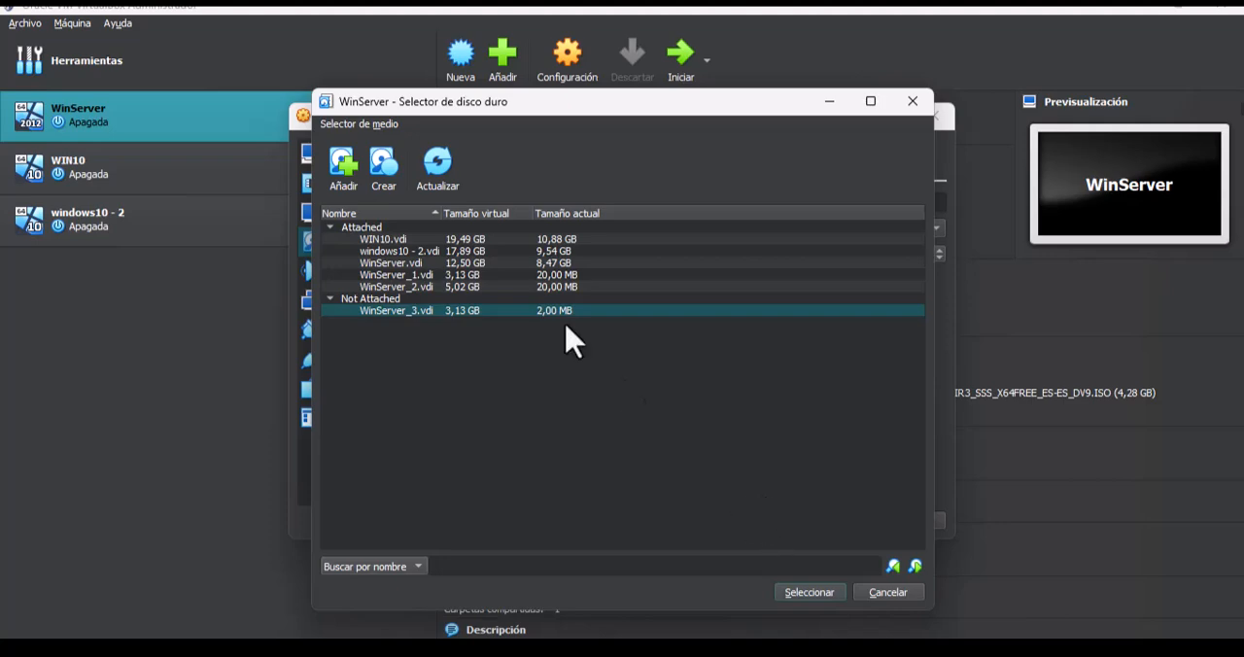
- Create a second dynamically allocated VDI hard disk of 3,25 GB, keeping the suggested file name and location
{"action": "left_click", "coordinate": [384, 166]}
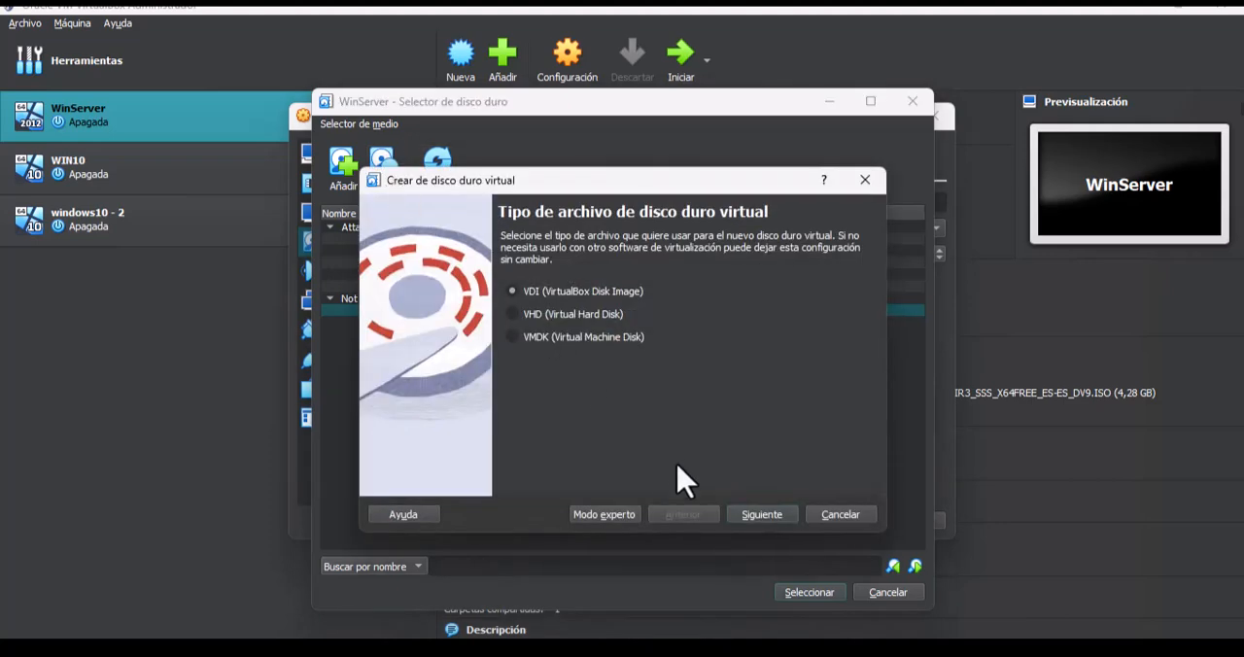
{"action": "left_click", "coordinate": [762, 525]}
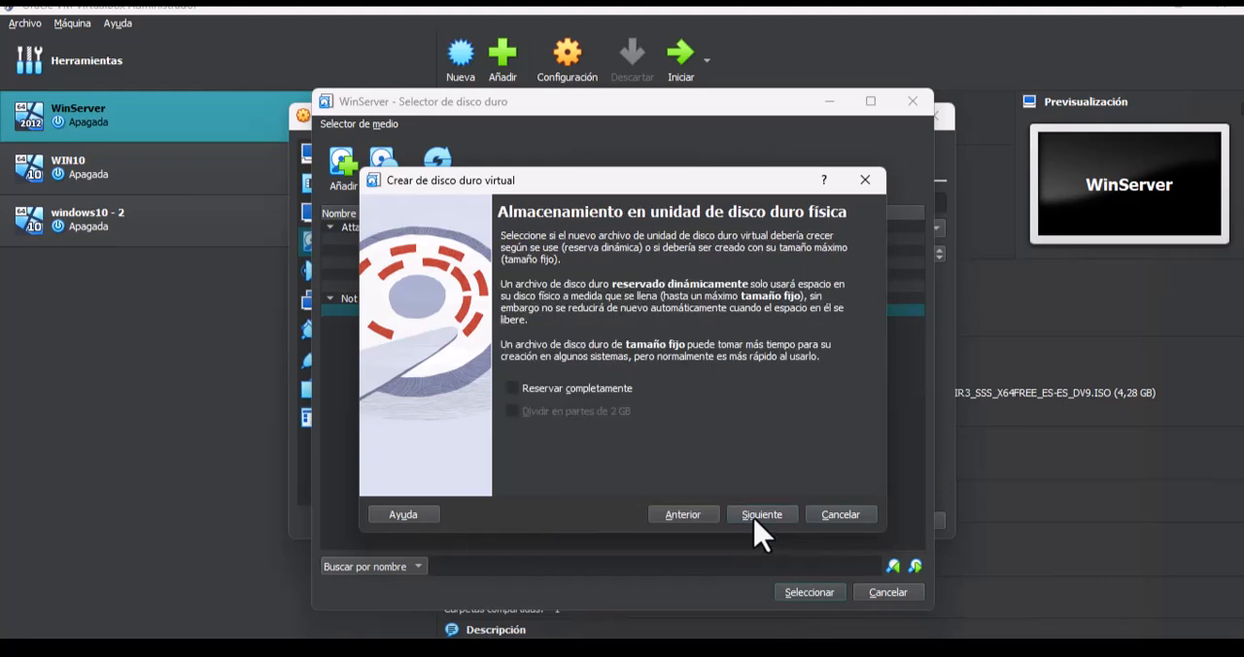
{"action": "left_click", "coordinate": [762, 525]}
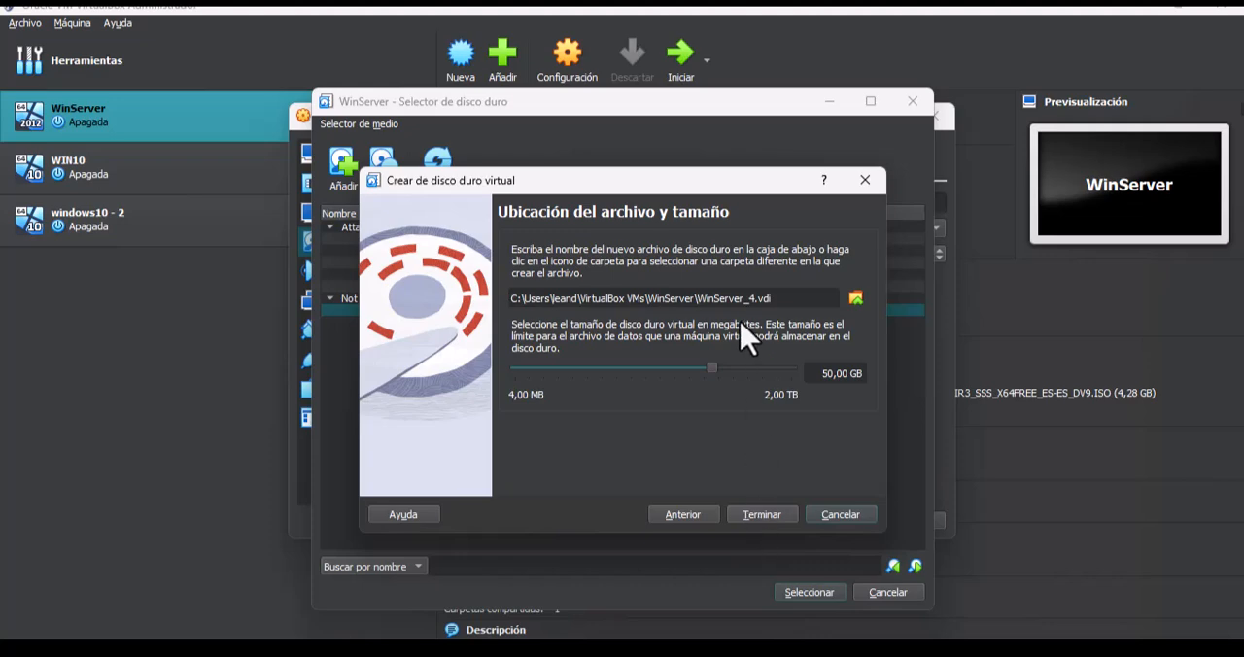
{"action": "left_click_drag", "start_coordinate": [696, 298], "coordinate": [765, 301]}
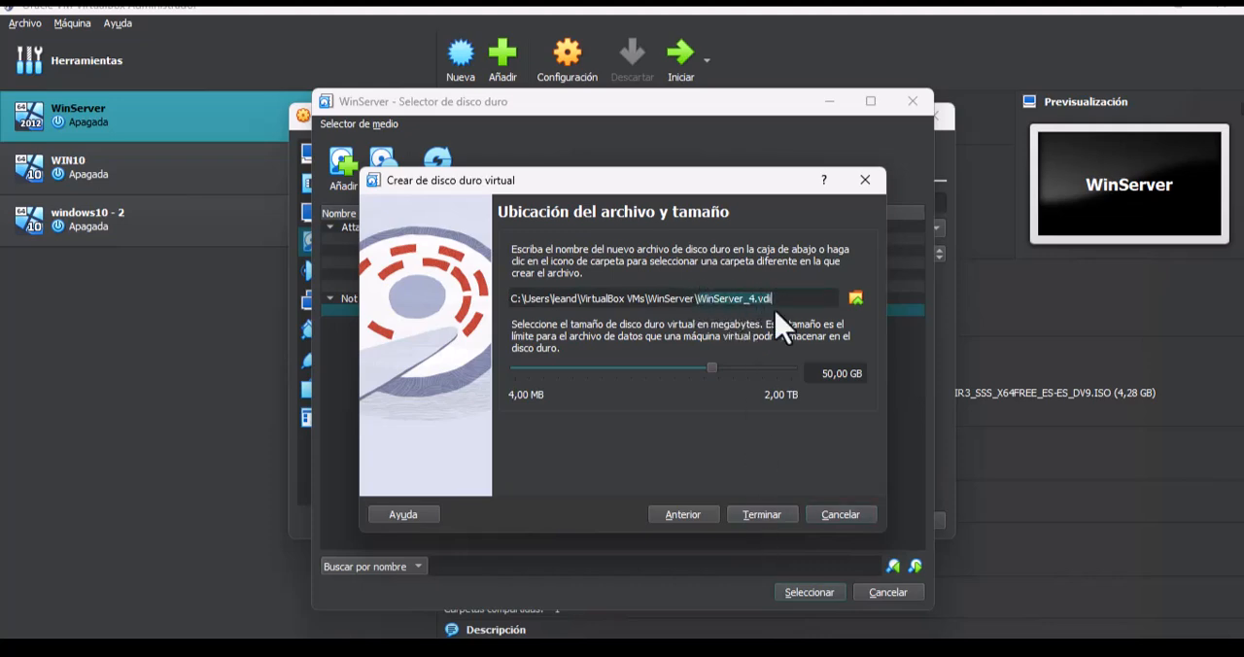
{"action": "left_click_drag", "start_coordinate": [711, 369], "coordinate": [657, 369]}
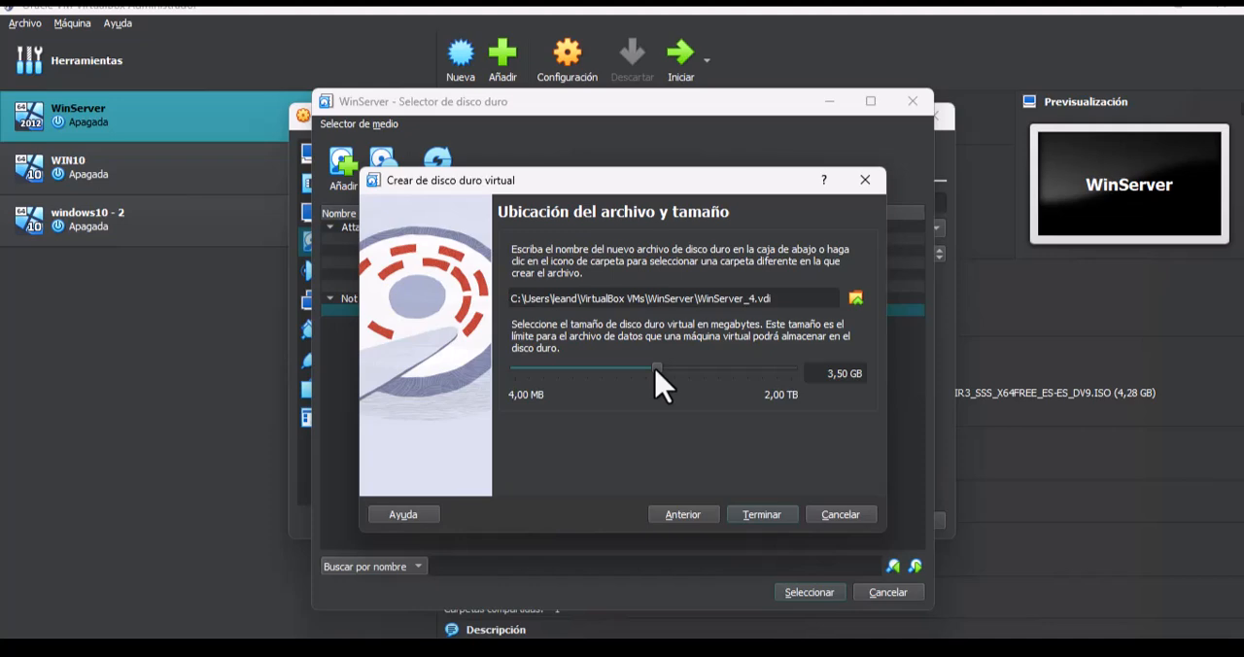
{"action": "left_click_drag", "start_coordinate": [657, 368], "coordinate": [654, 369]}
{"action": "left_click", "coordinate": [648, 368]}
{"action": "left_click", "coordinate": [658, 367]}
{"action": "left_click", "coordinate": [773, 515]}
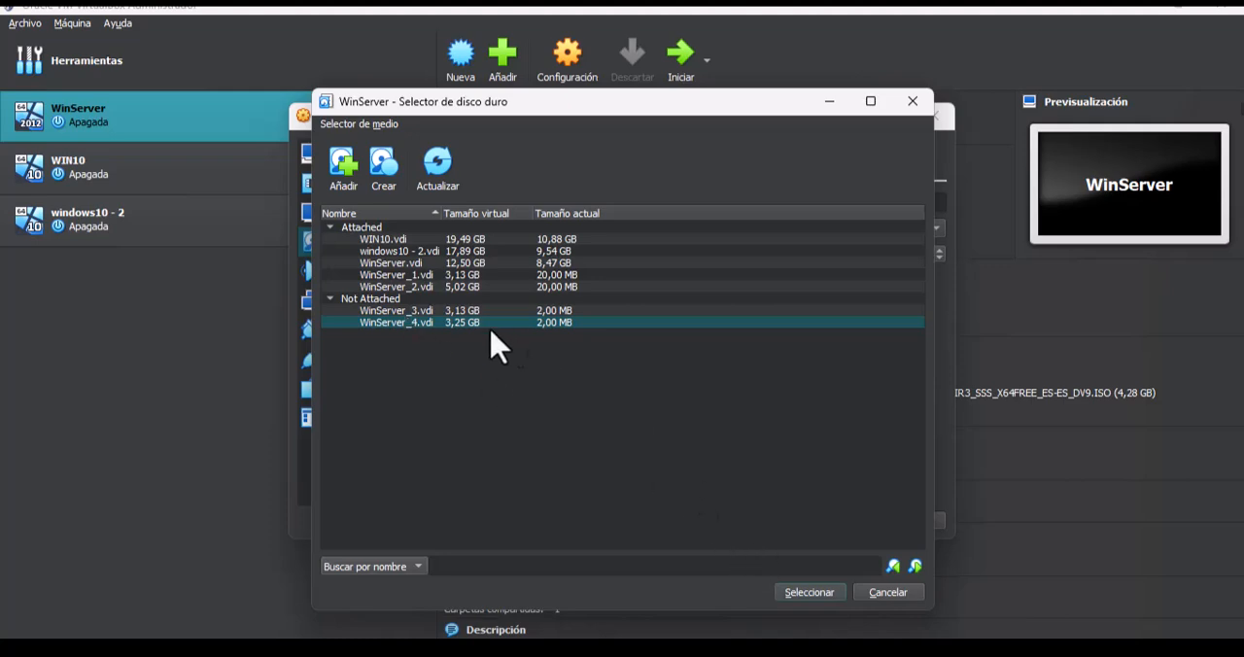
- Attach WinServer_3.vdi and WinServer_4.vdi to the SATA controller and save the virtual machine's settings
{"action": "left_click", "coordinate": [463, 312]}
{"action": "left_click", "coordinate": [826, 597]}
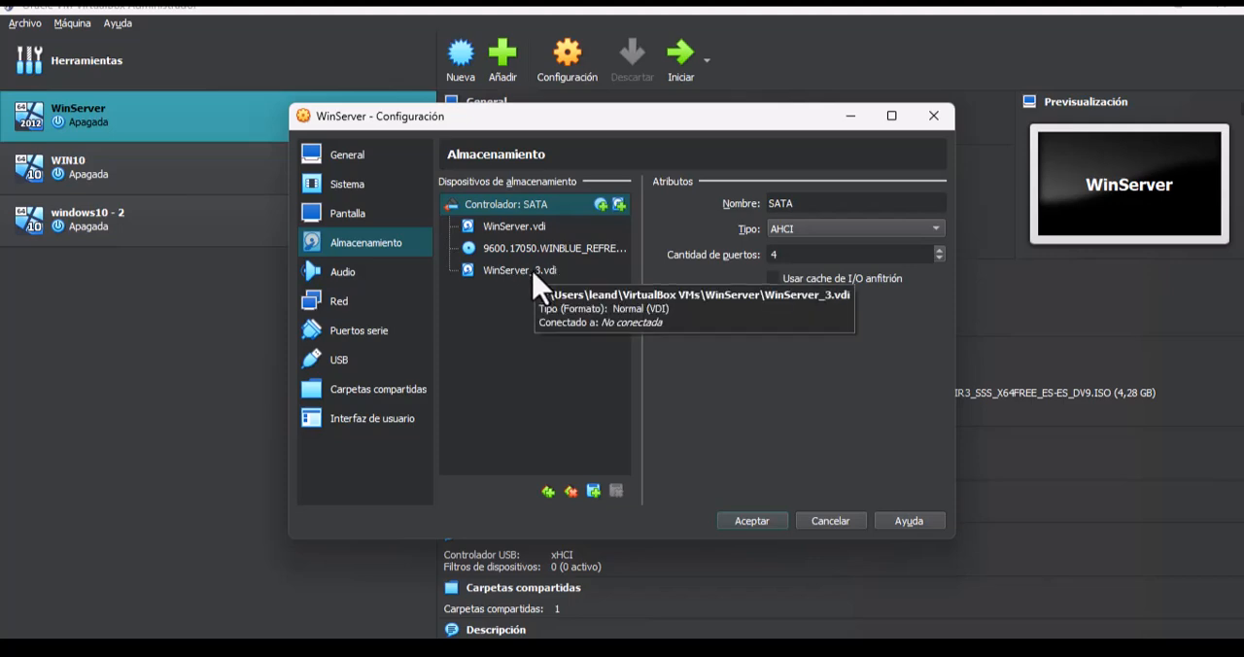
{"action": "left_click", "coordinate": [616, 205]}
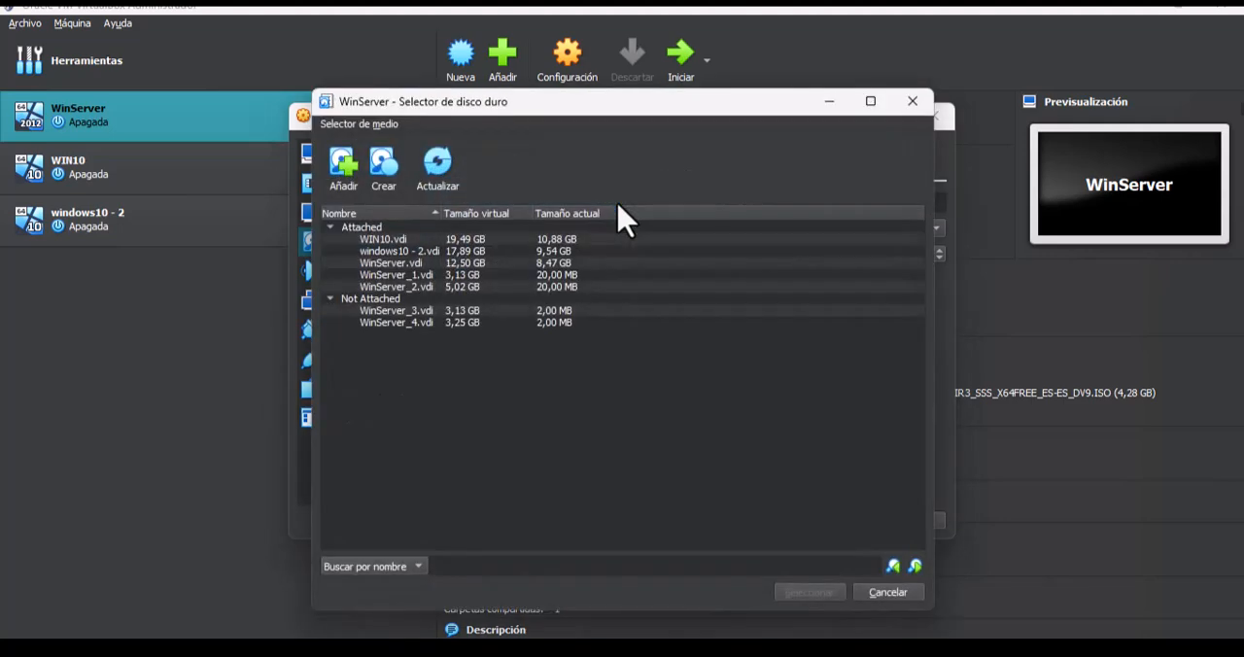
{"action": "left_click", "coordinate": [431, 322]}
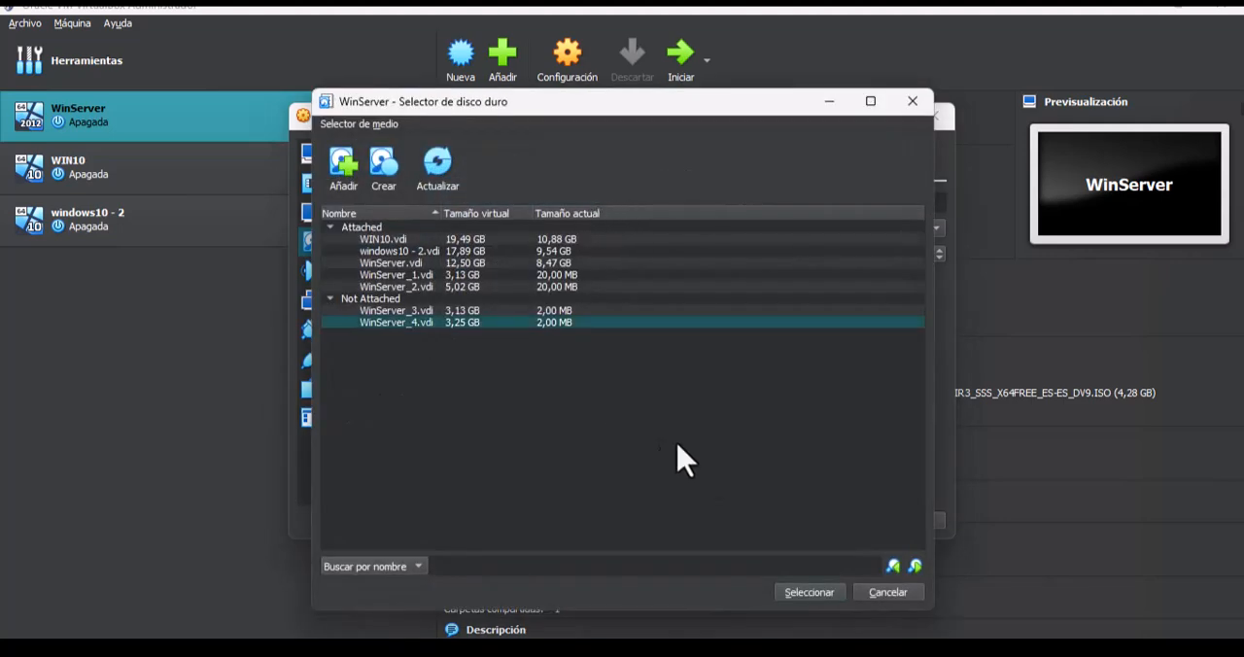
{"action": "left_click", "coordinate": [810, 593]}
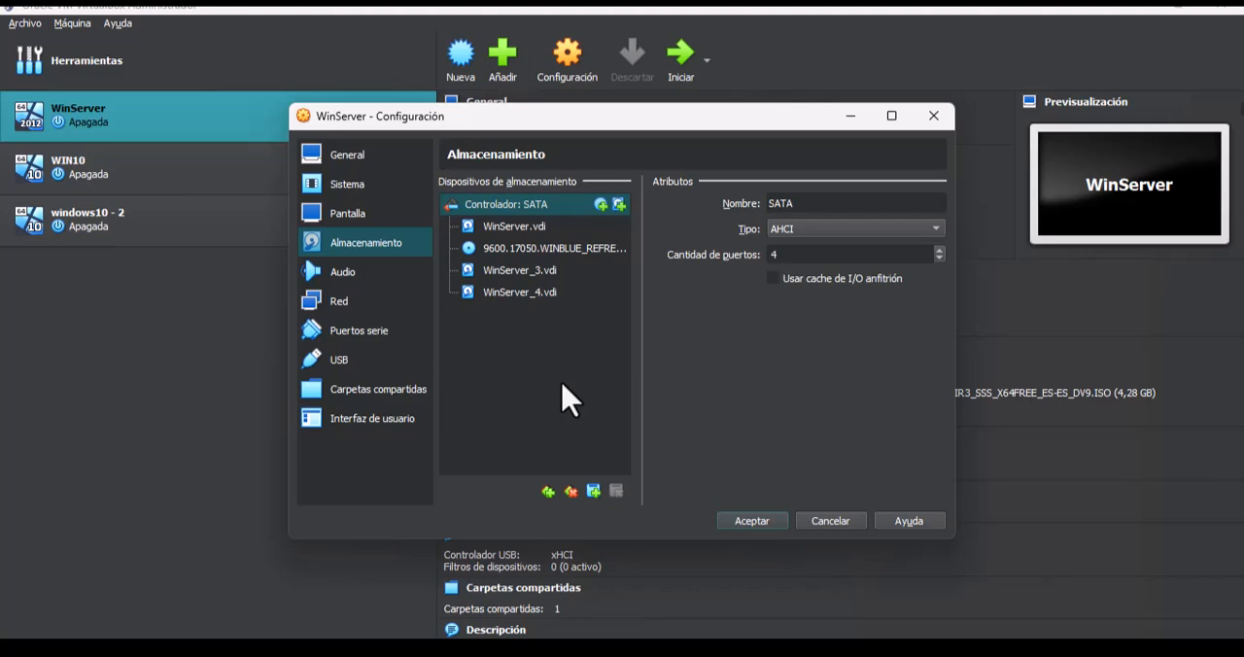
{"action": "left_click", "coordinate": [756, 521]}
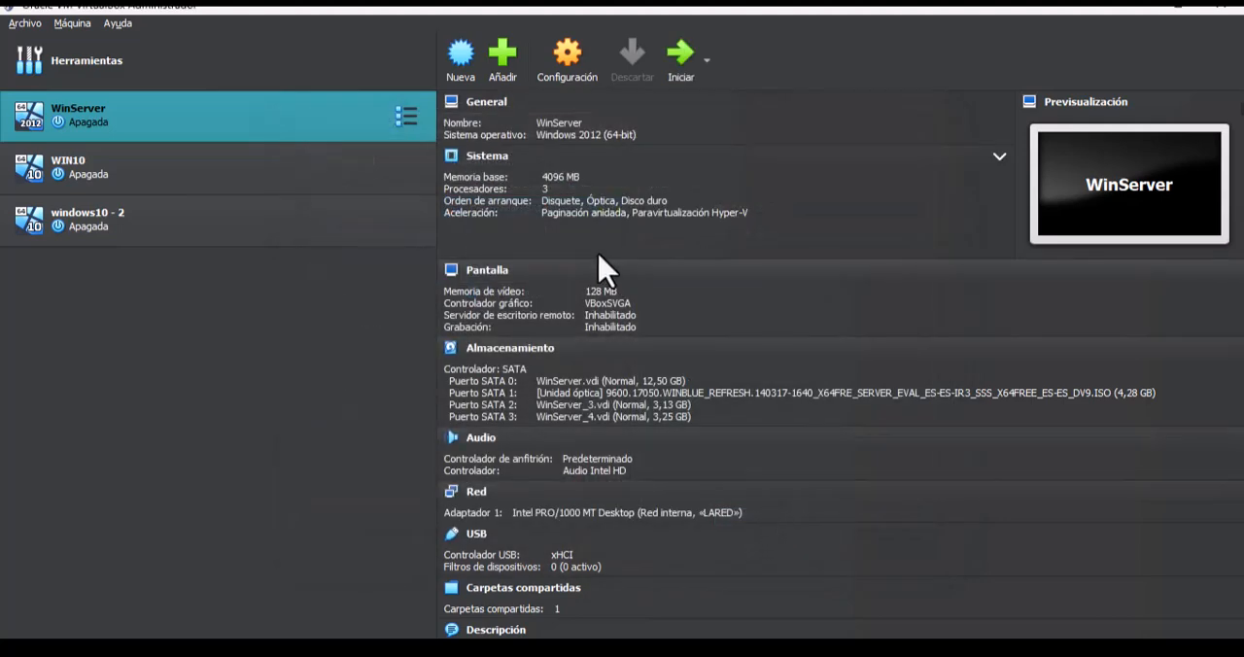
- Start the WinServer virtual machine and sign in with the account password, dismissing the unexpected-shutdown form
{"action": "double_click", "coordinate": [293, 124]}
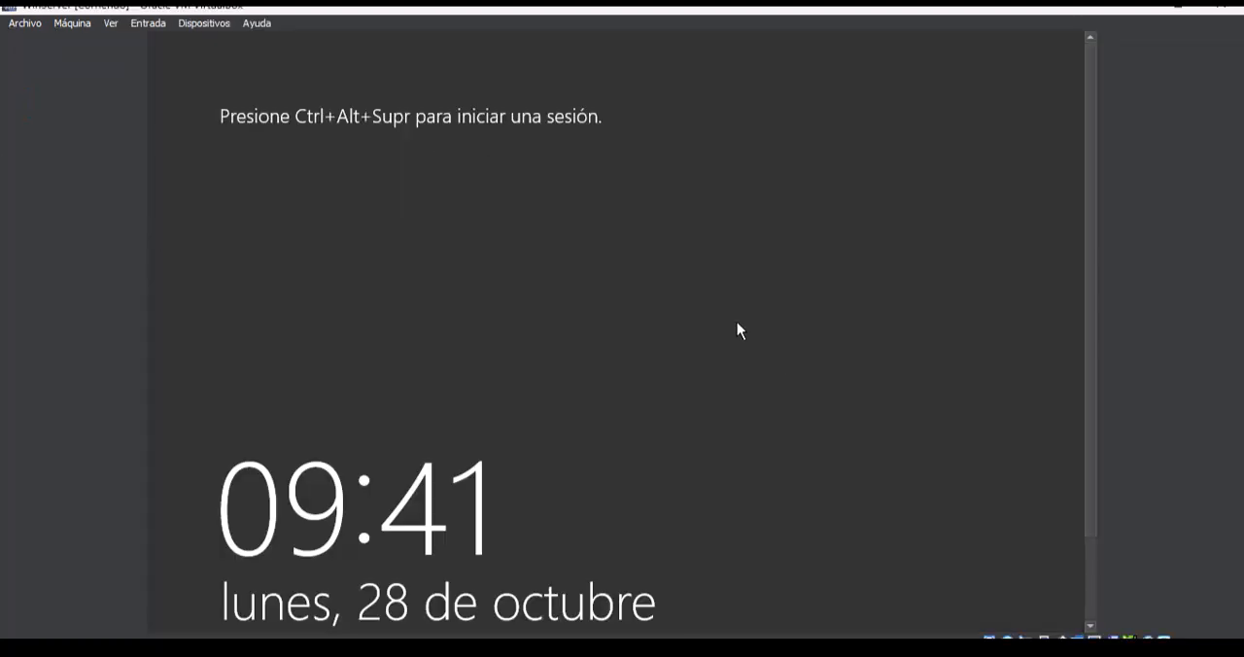
{"action": "key", "text": "ctrl+alt+Delete"}
{"action": "type", "text": "***********"}
{"action": "key", "text": "Return"}
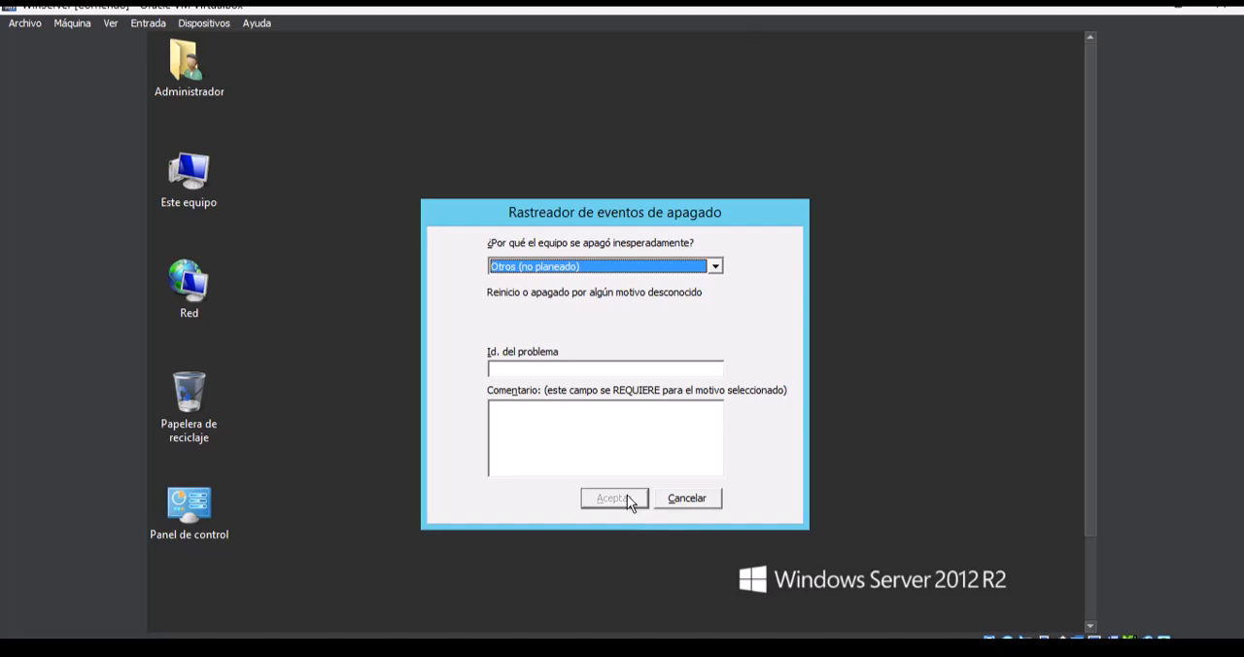
{"action": "left_click", "coordinate": [671, 499]}
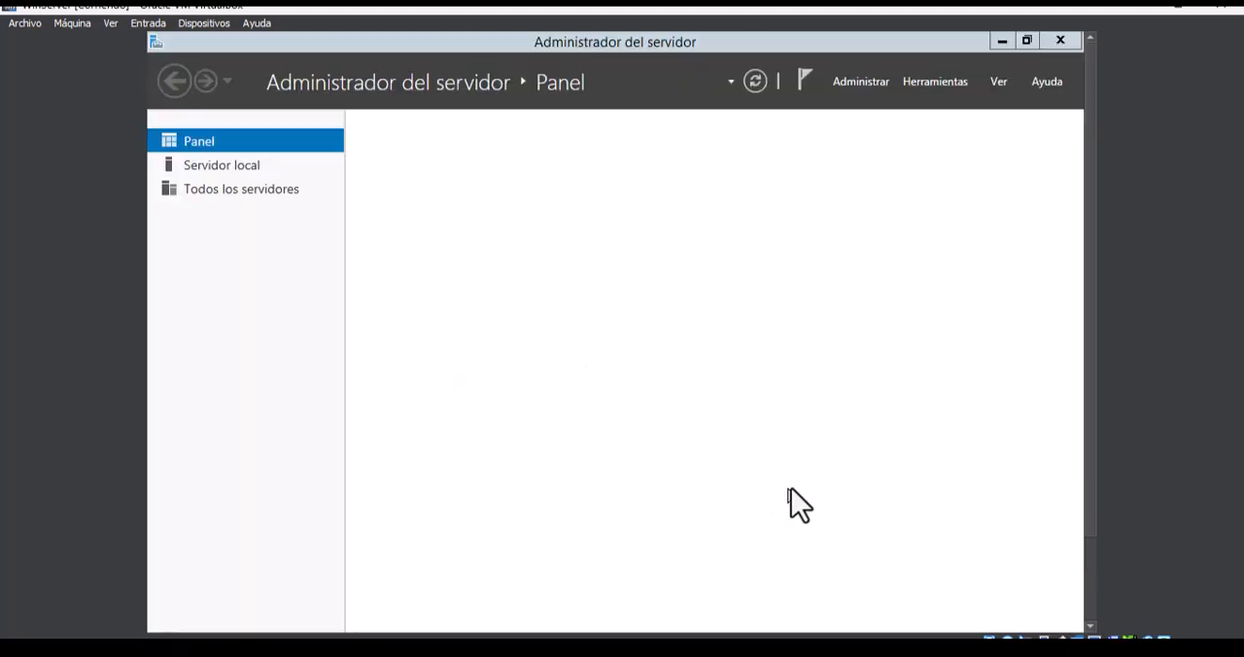
- Minimize the Server Manager and check in Este equipo which drives the server lists
{"action": "left_click", "coordinate": [1003, 43]}
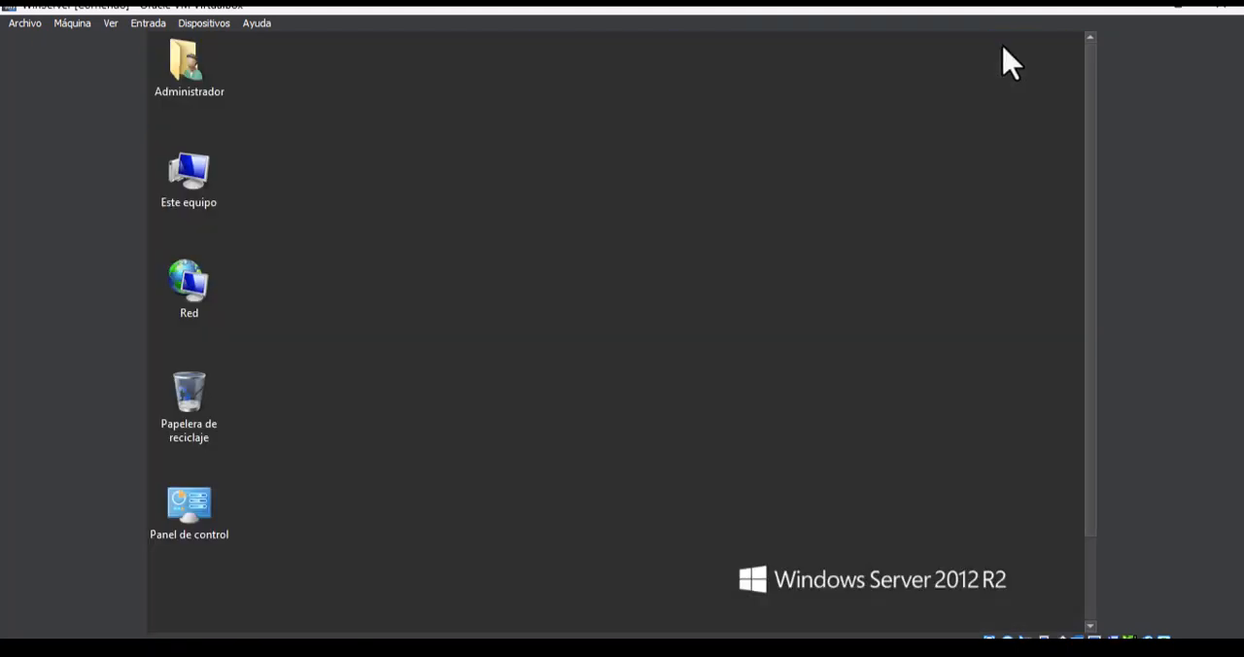
{"action": "double_click", "coordinate": [213, 198]}
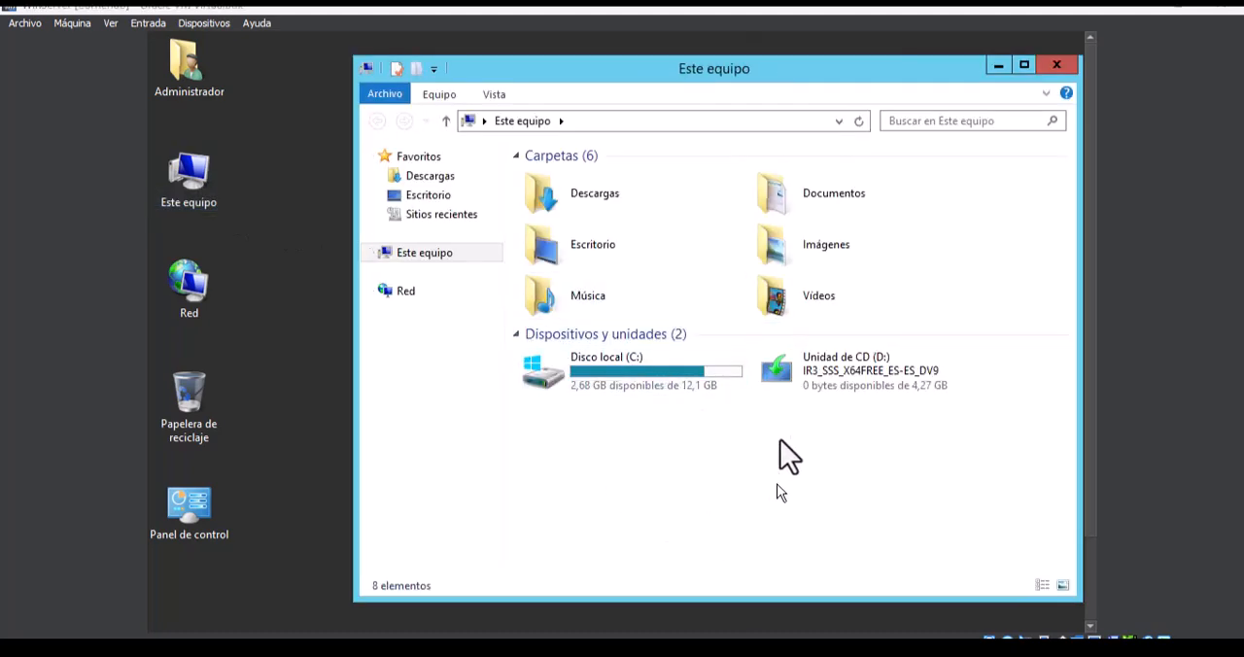
{"action": "left_click_drag", "start_coordinate": [797, 75], "coordinate": [708, 74]}
{"action": "left_click_drag", "start_coordinate": [1090, 377], "coordinate": [1089, 495]}
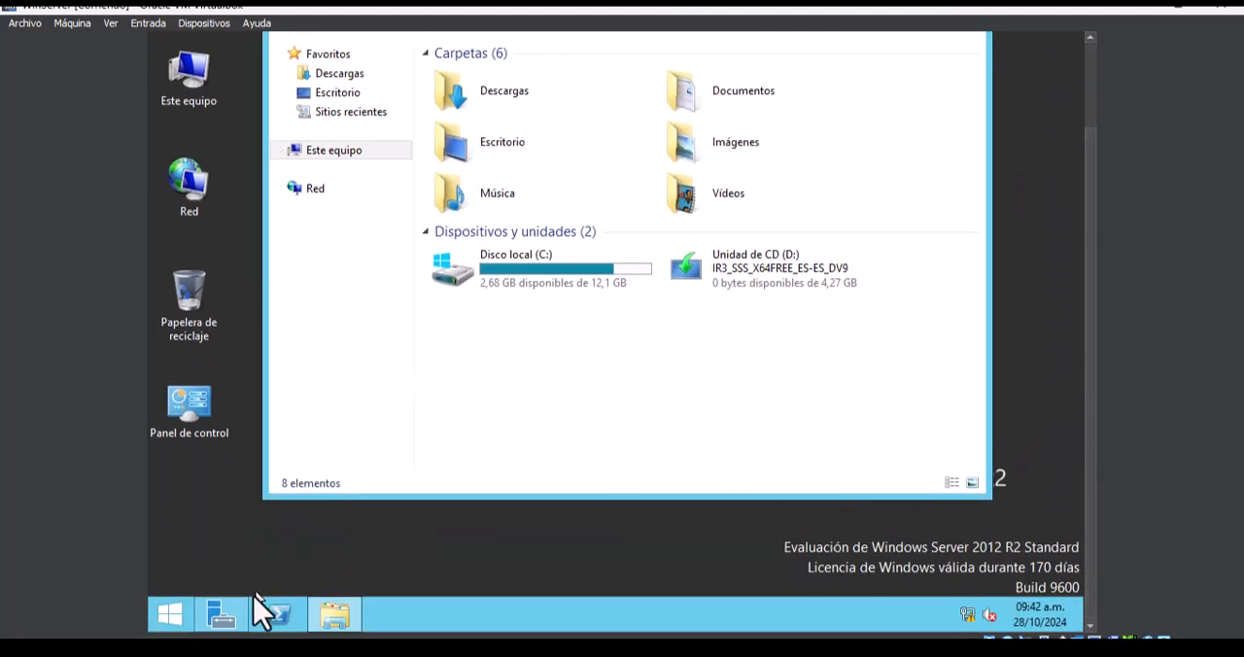
- Open Administración de equipos from the Server Manager's tools and maximize its window
{"action": "left_click", "coordinate": [238, 622]}
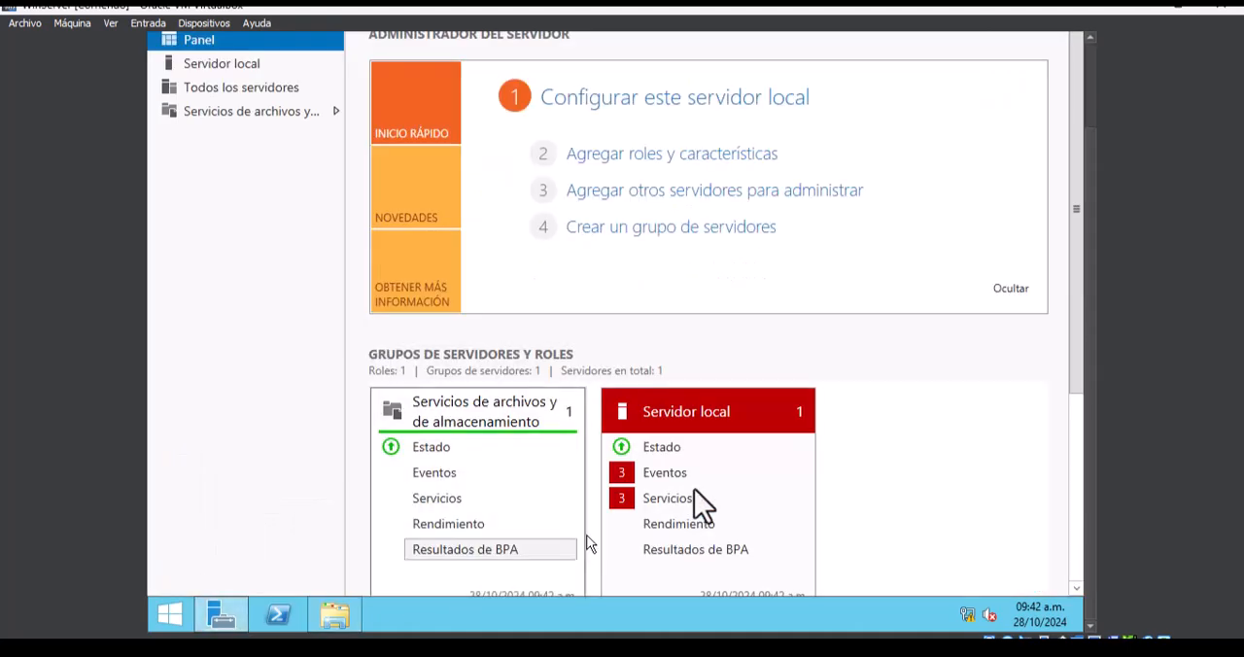
{"action": "left_click_drag", "start_coordinate": [1097, 285], "coordinate": [1072, 189]}
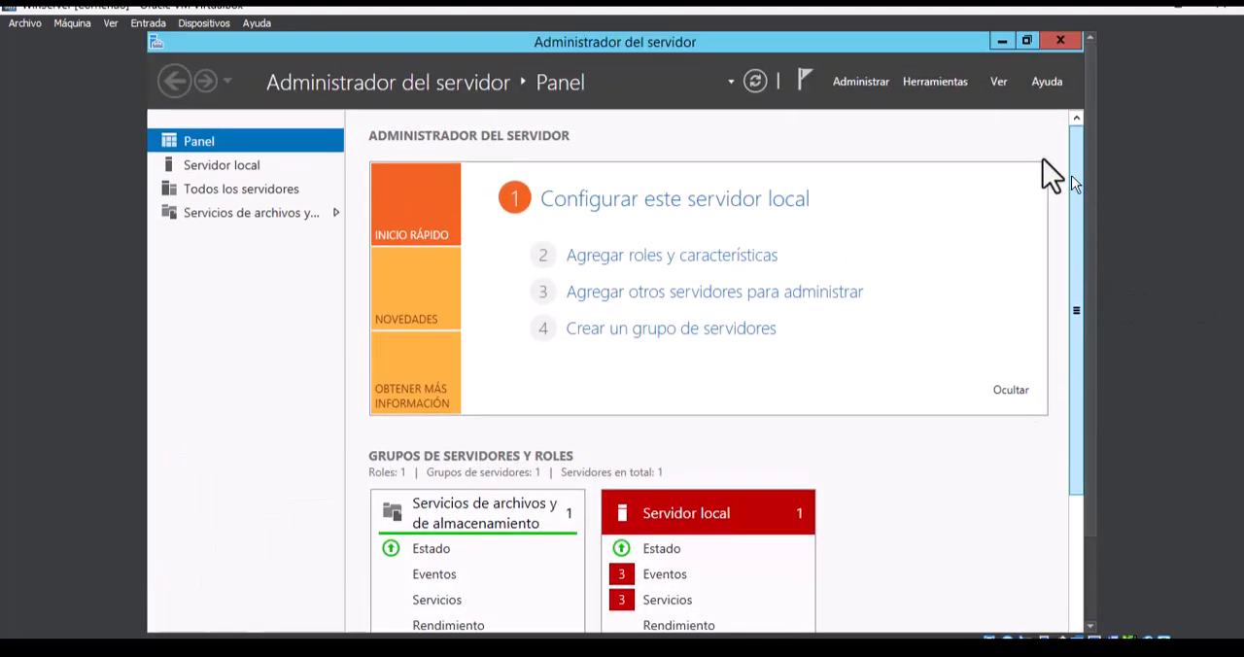
{"action": "left_click", "coordinate": [916, 85]}
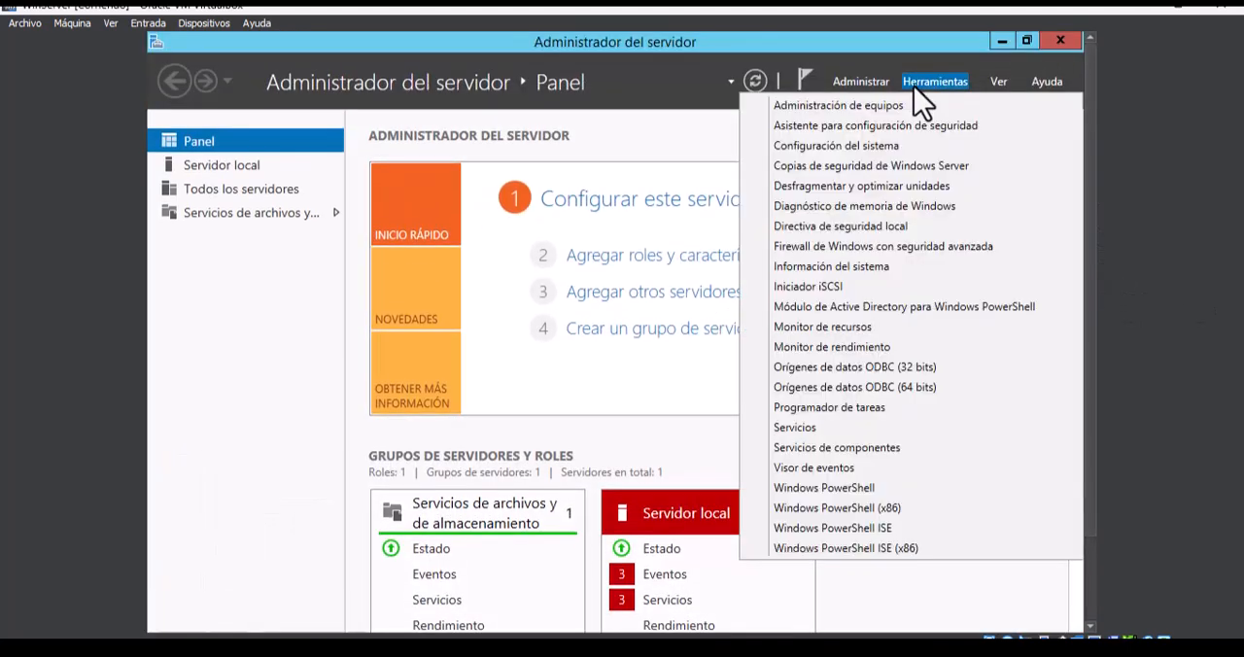
{"action": "left_click", "coordinate": [843, 107]}
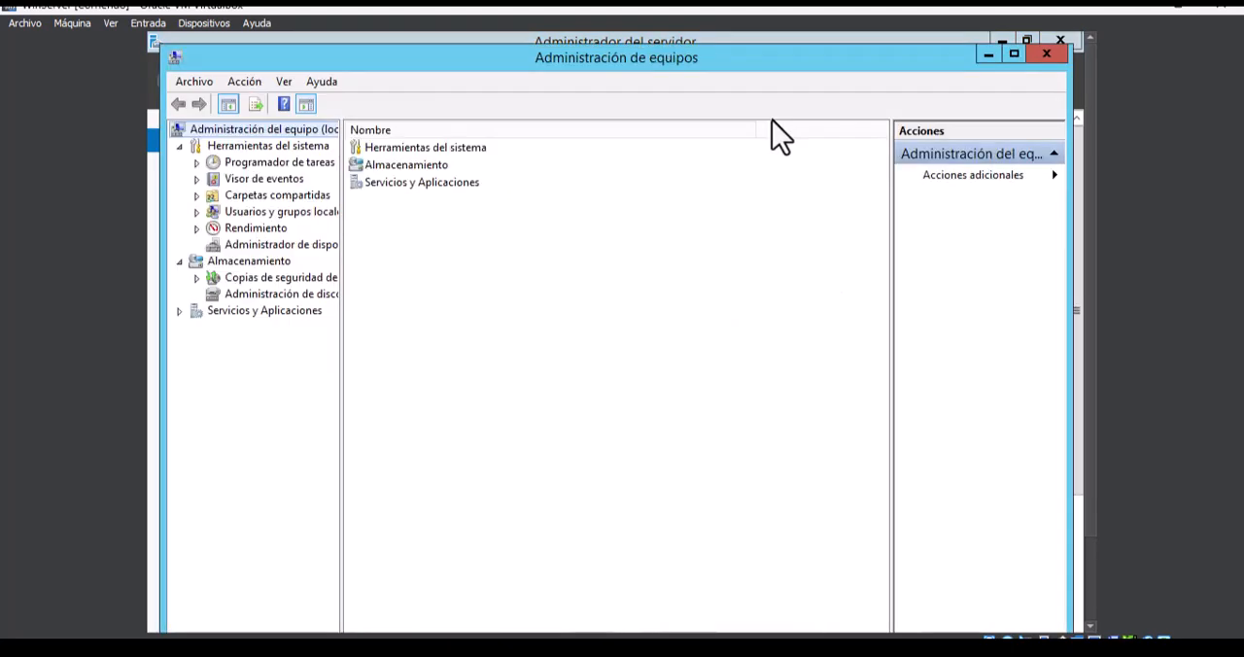
{"action": "left_click", "coordinate": [1013, 55]}
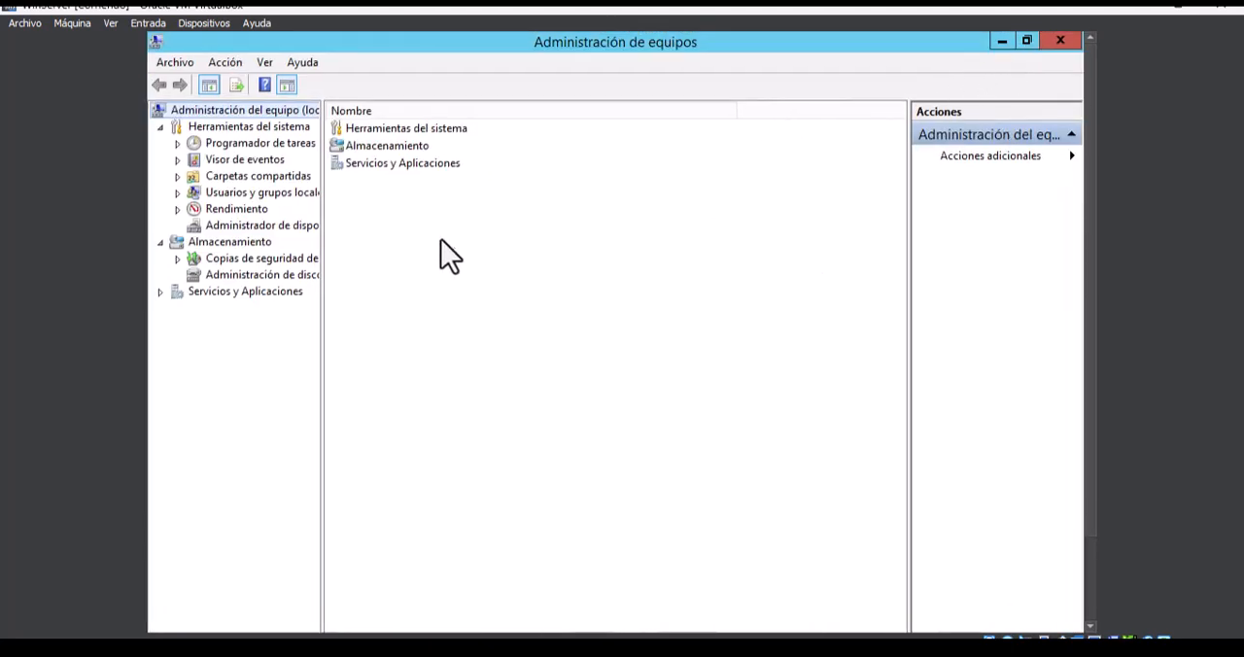
- Open Administración de discos under Almacenamiento and bring the extra disks into view
{"action": "double_click", "coordinate": [376, 145]}
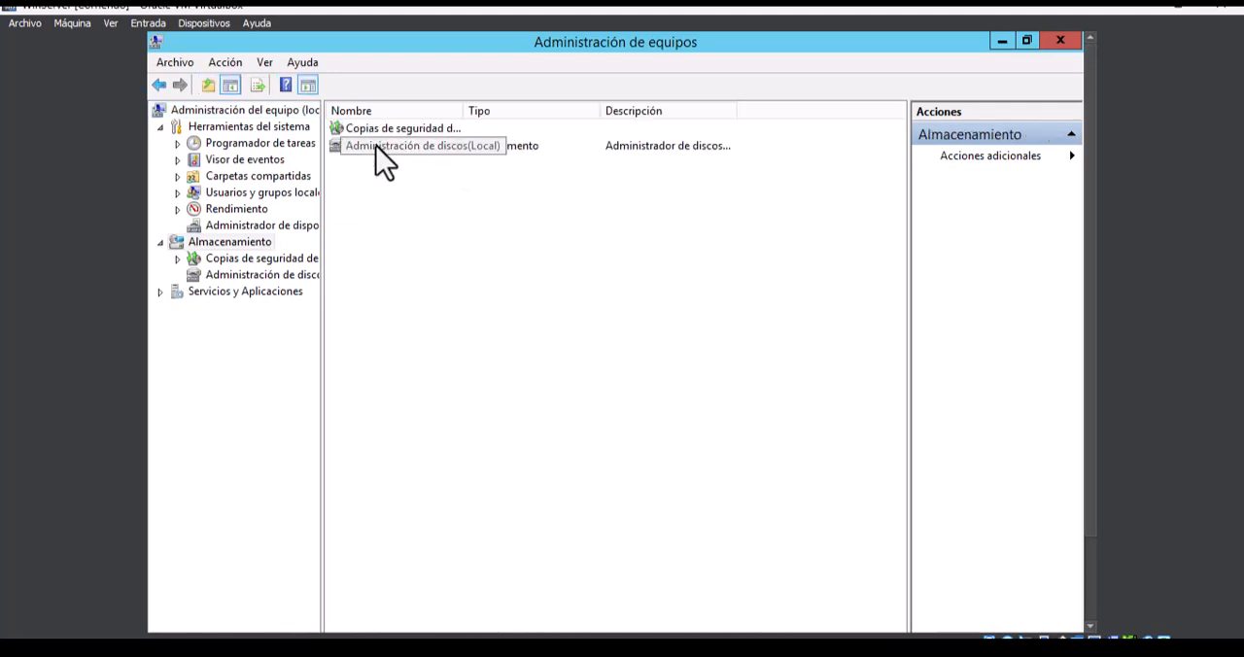
{"action": "double_click", "coordinate": [376, 145]}
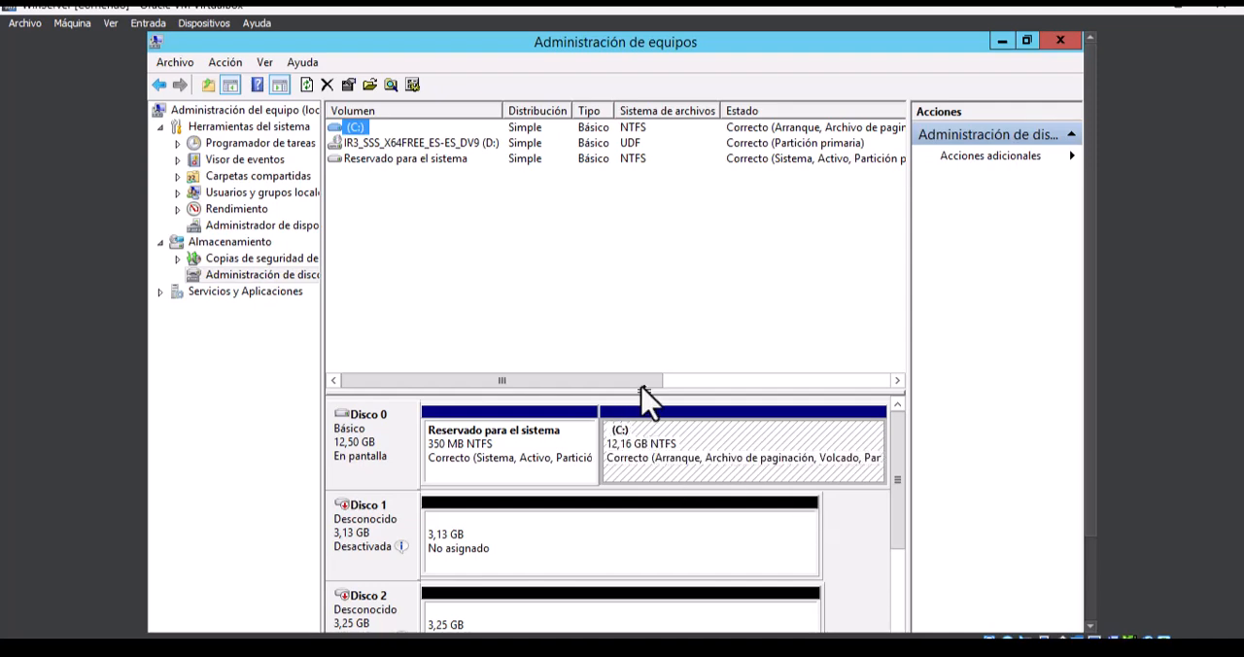
{"action": "scroll", "coordinate": [627, 348], "scroll_direction": "left", "scroll_amount": 1}
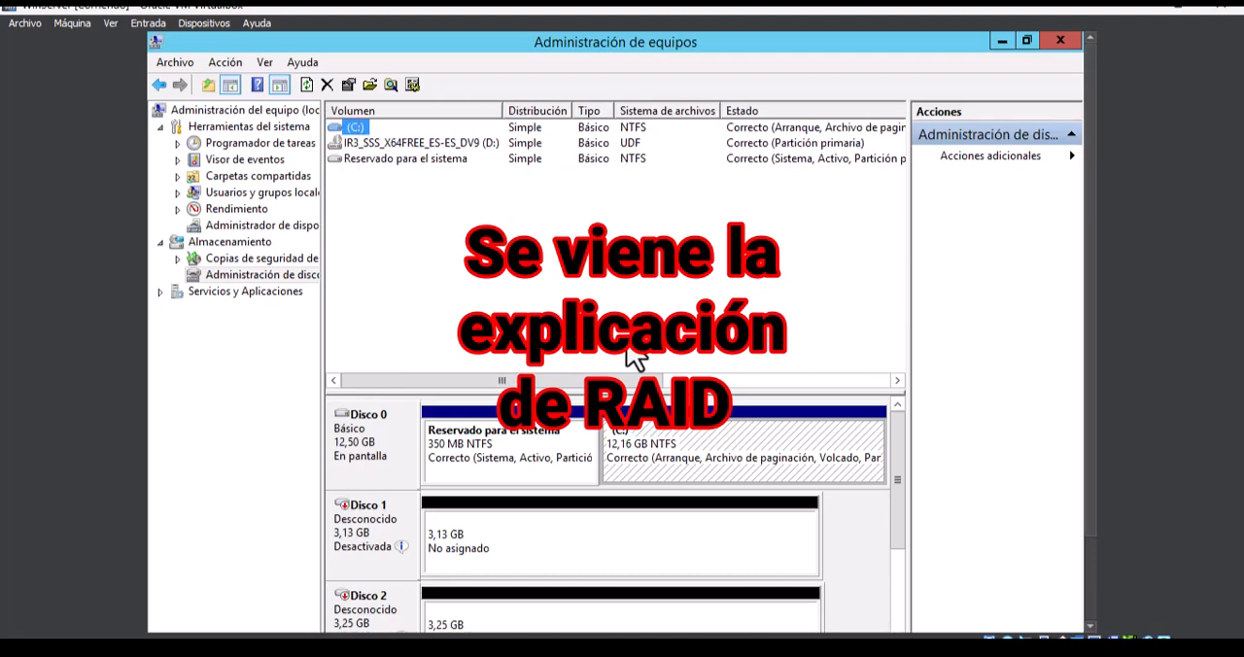
{"action": "left_click_drag", "start_coordinate": [905, 457], "coordinate": [903, 487]}
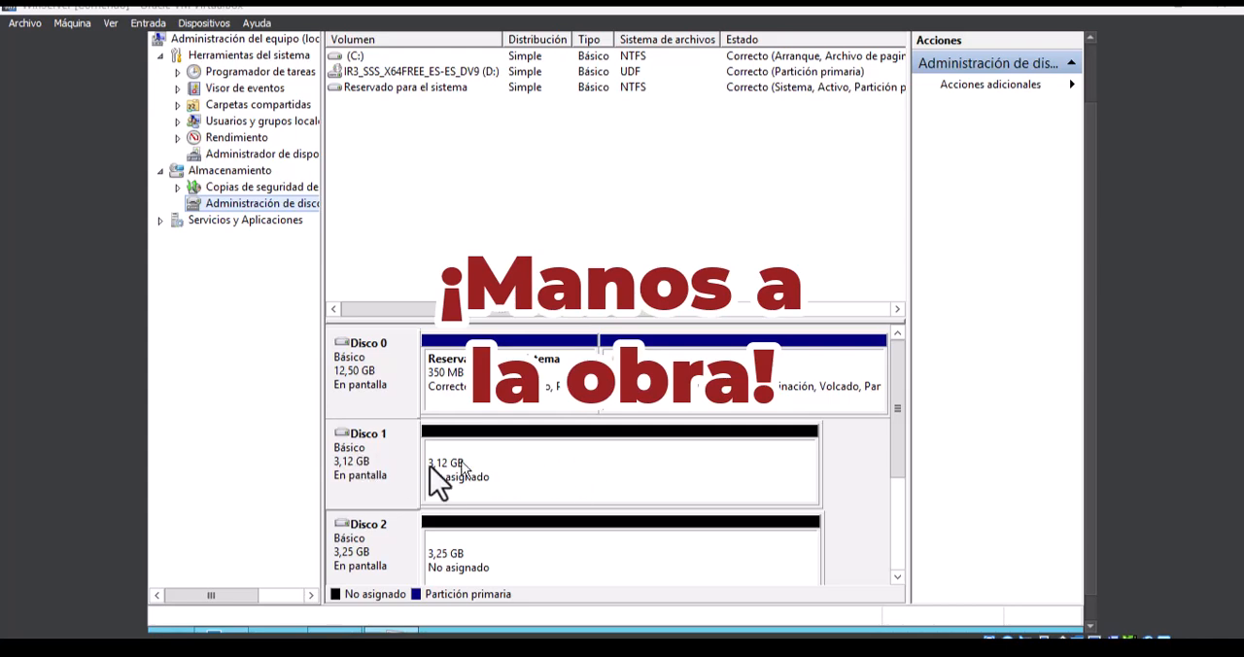
- Start a new mirrored volume on Disco 1's unallocated space, adding Disco 2 and keeping drive letter E
{"action": "right_click", "coordinate": [491, 489]}
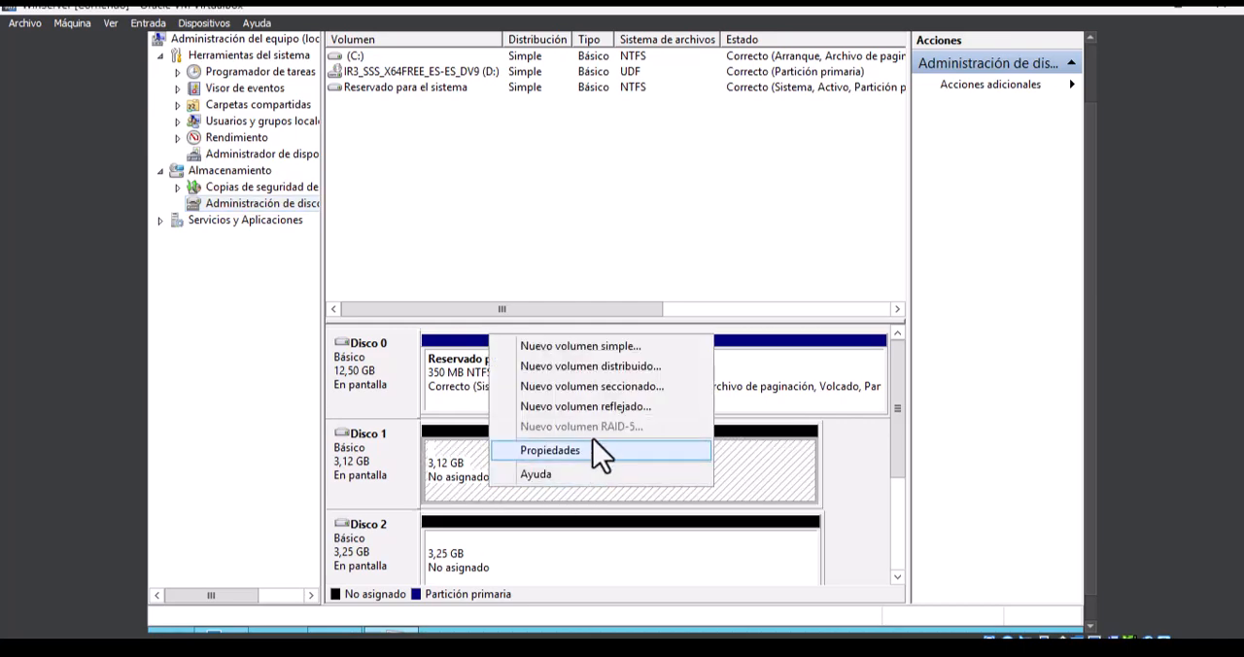
{"action": "left_click", "coordinate": [588, 410]}
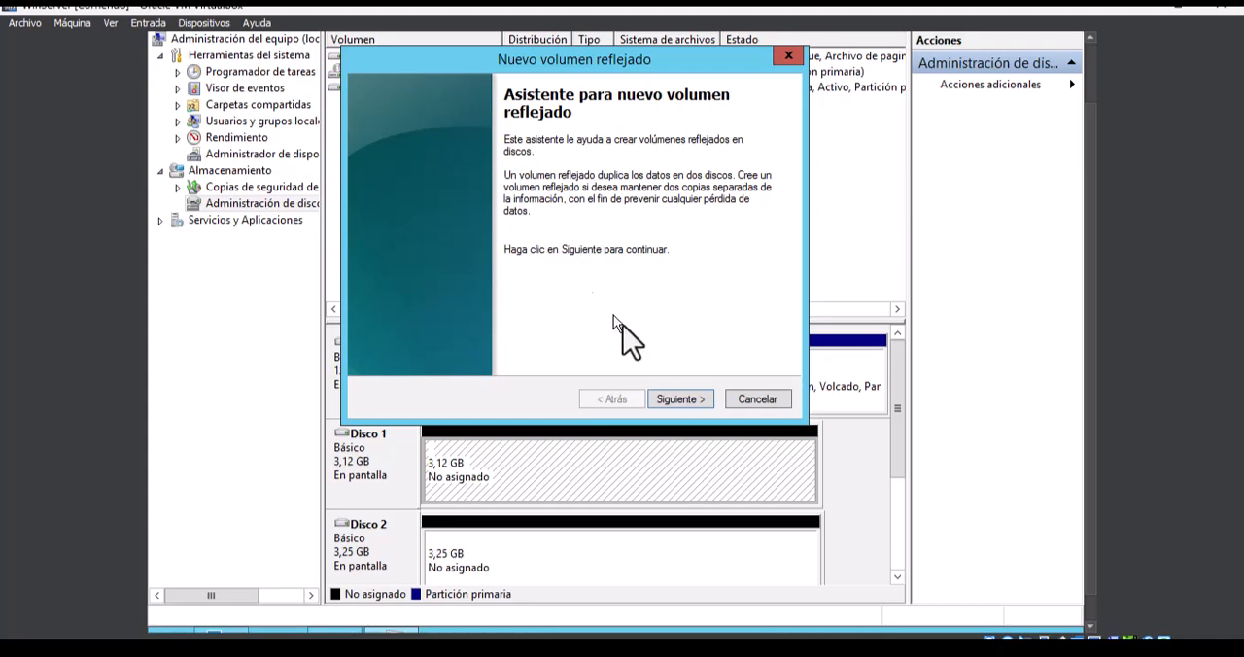
{"action": "left_click", "coordinate": [684, 399]}
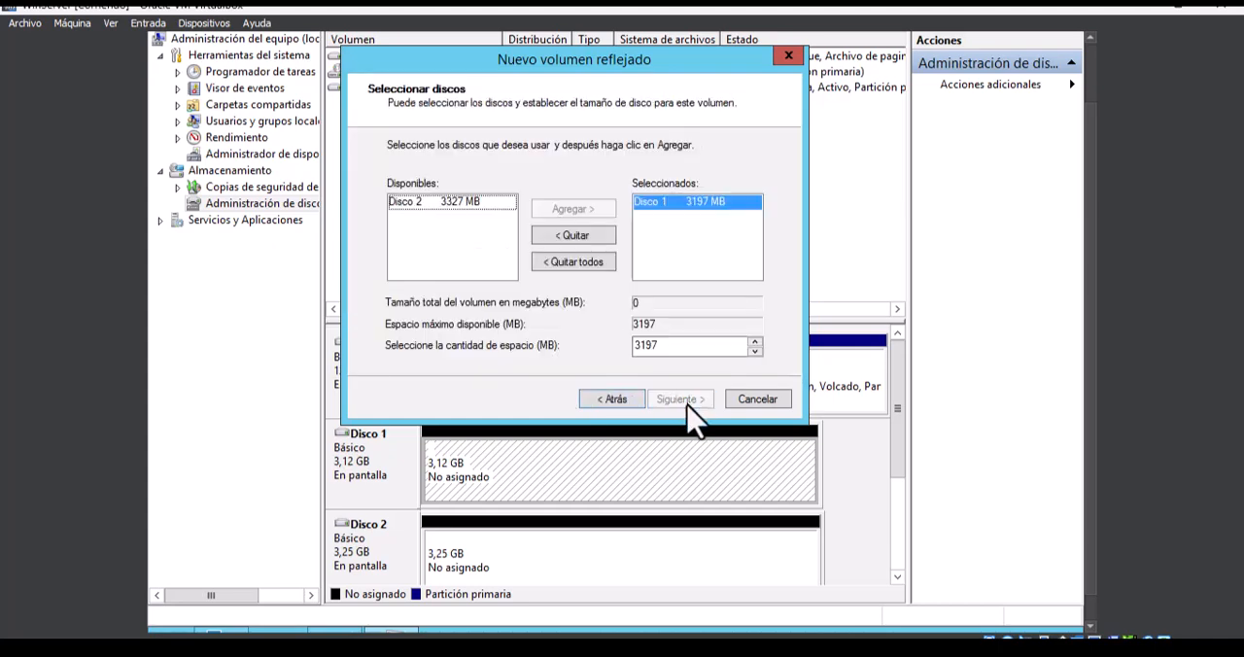
{"action": "left_click", "coordinate": [462, 205]}
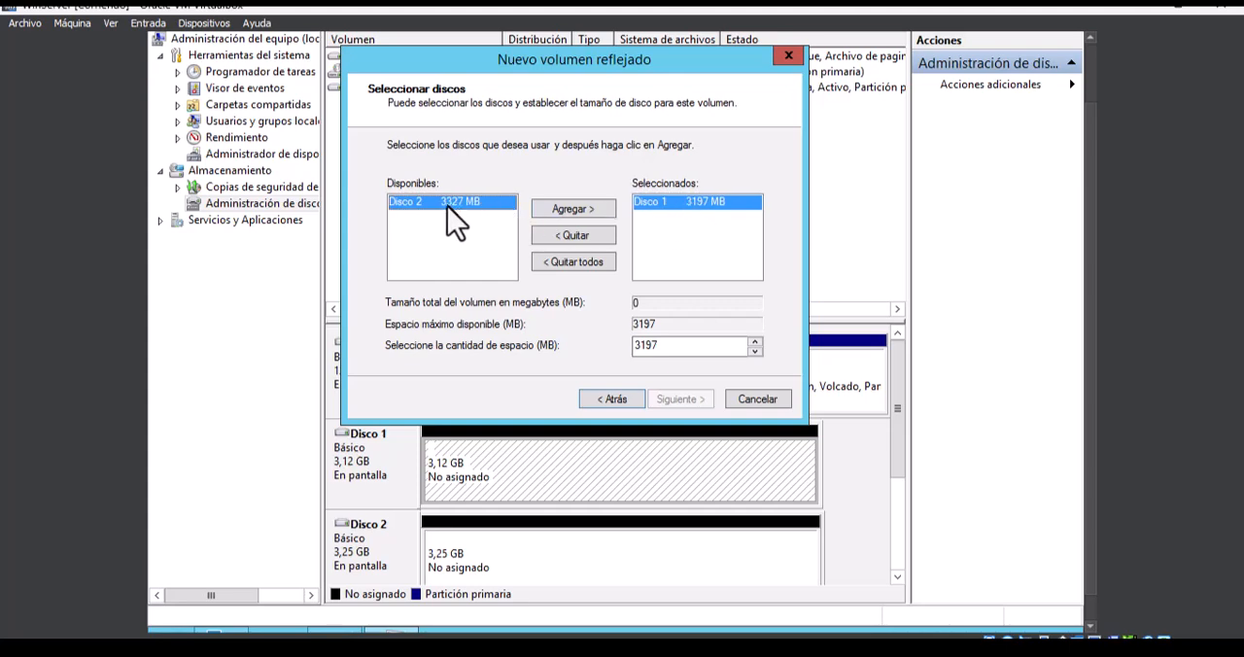
{"action": "left_click", "coordinate": [571, 210]}
{"action": "left_click", "coordinate": [691, 400]}
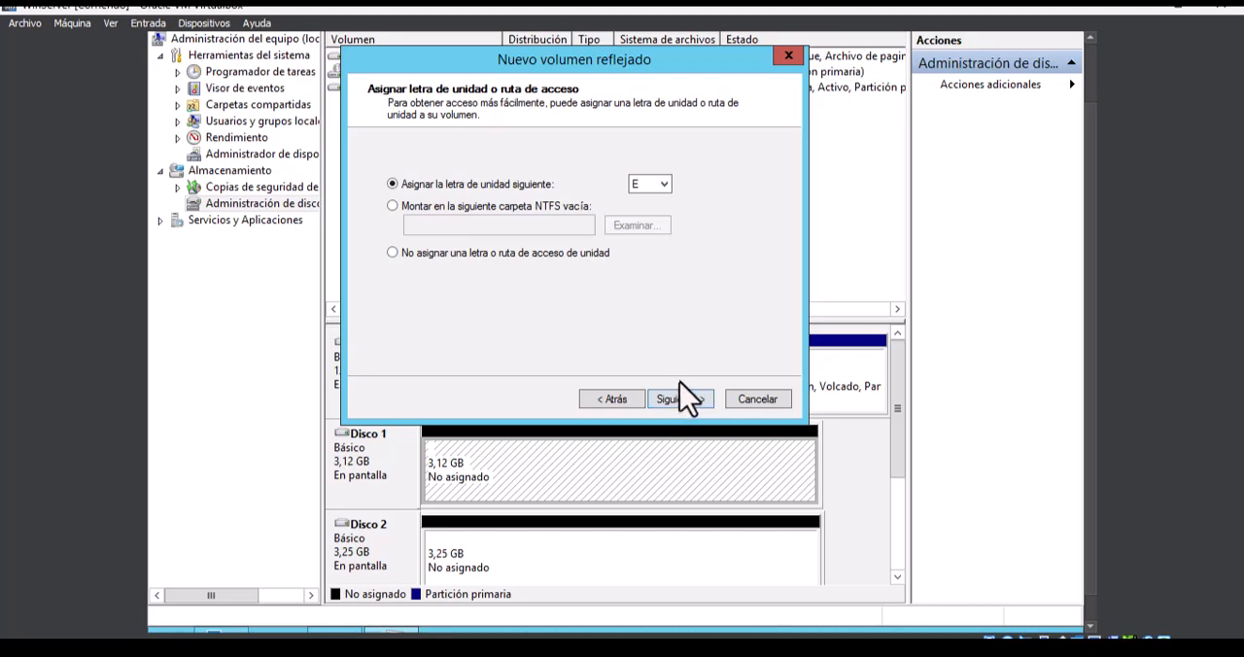
{"action": "left_click", "coordinate": [682, 386]}
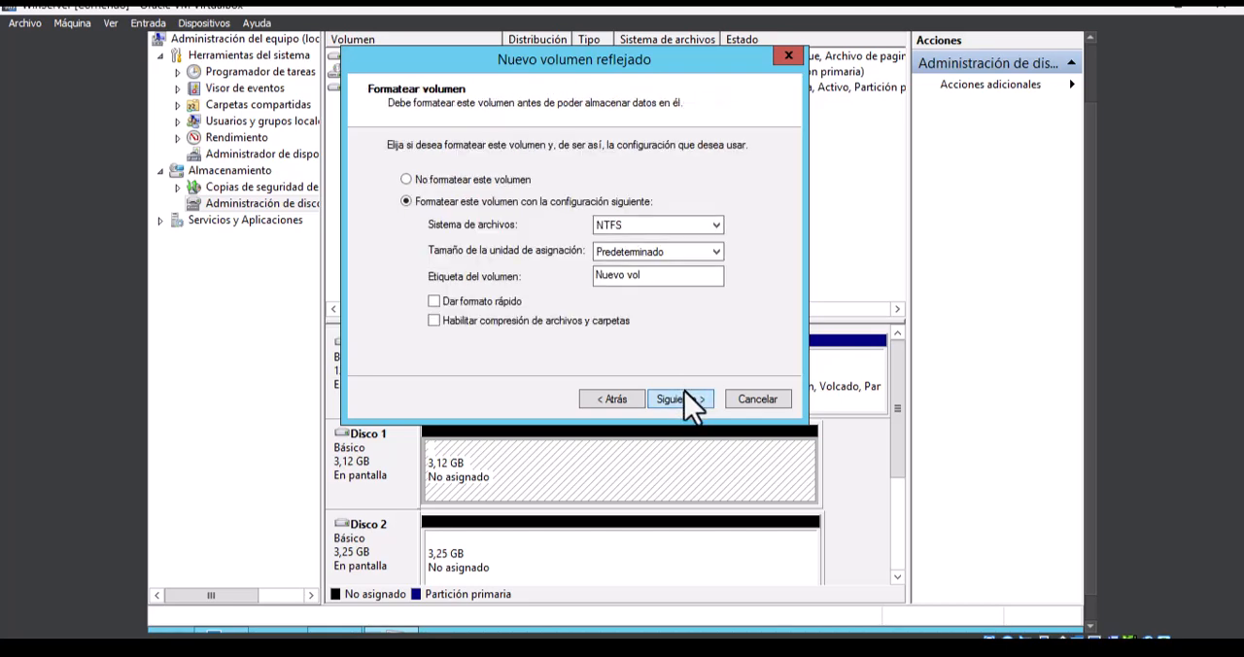
- Set the mirrored volume's label to RAID 1 and enable quick format with NTFS
{"action": "left_click_drag", "start_coordinate": [685, 276], "coordinate": [567, 283]}
{"action": "type", "text": "RAID 1"}
{"action": "left_click", "coordinate": [434, 302]}
{"action": "left_click", "coordinate": [677, 399]}
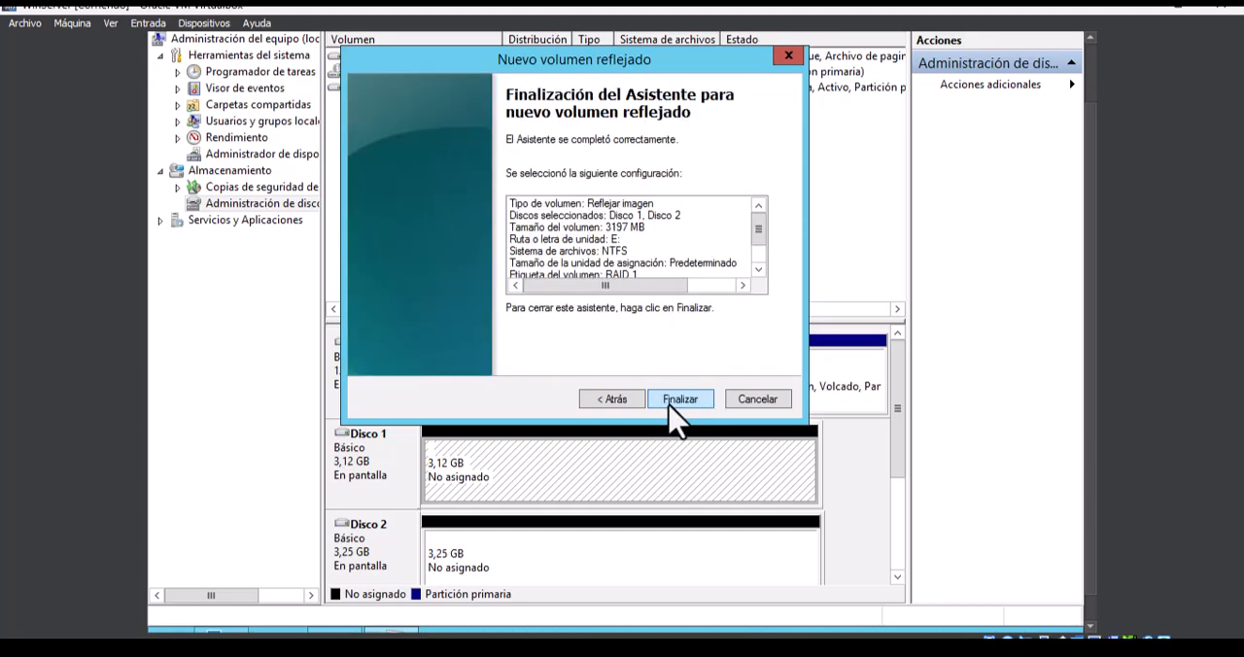
- Review the configuration summary, finish the mirrored volume wizard and accept converting the basic disks to dynamic
{"action": "scroll", "coordinate": [706, 256], "scroll_direction": "down", "scroll_amount": 1}
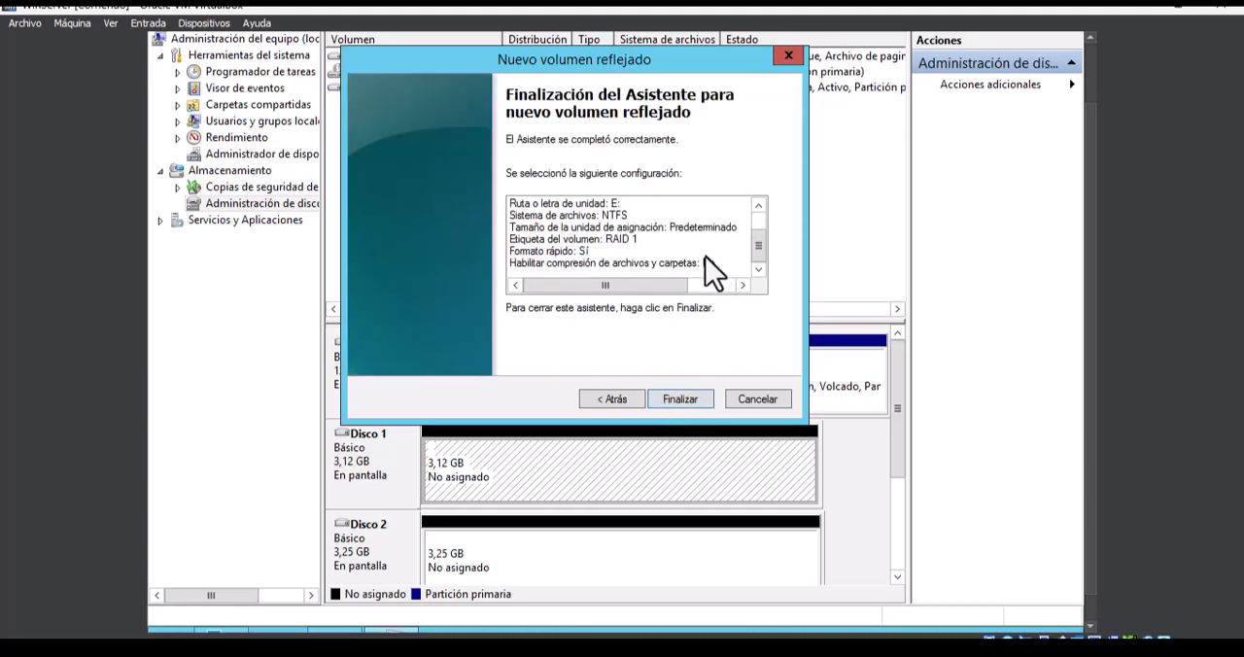
{"action": "scroll", "coordinate": [706, 257], "scroll_direction": "up", "scroll_amount": 1}
{"action": "left_click", "coordinate": [694, 400]}
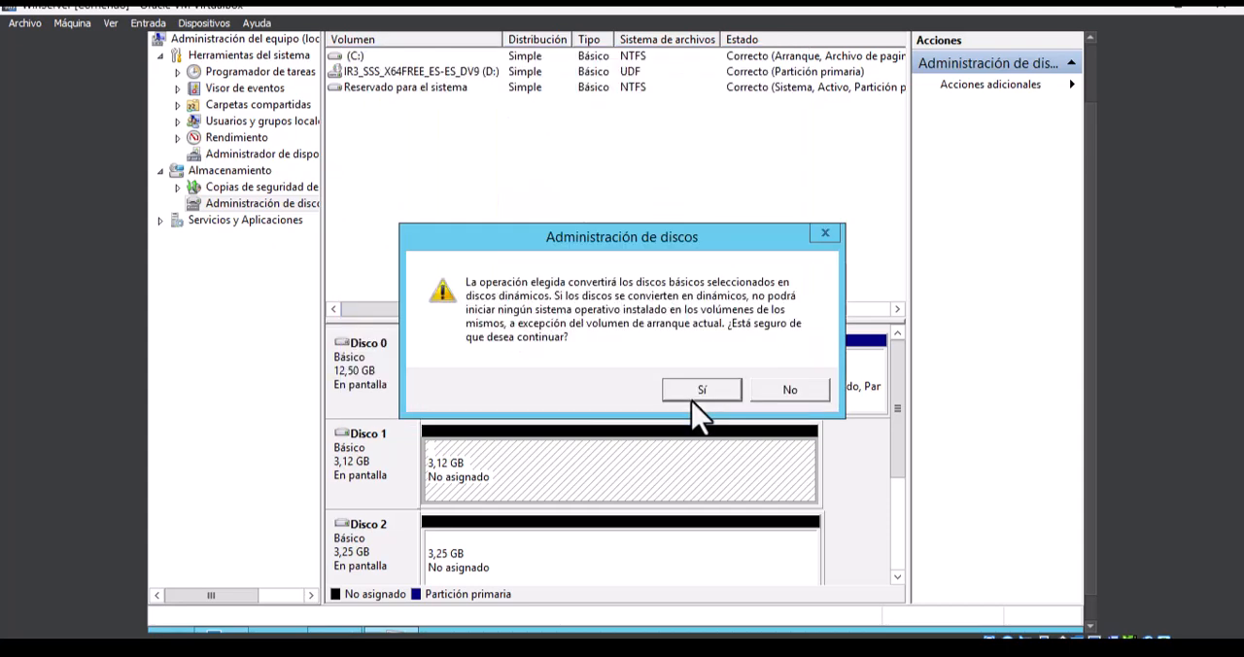
{"action": "left_click", "coordinate": [700, 390]}
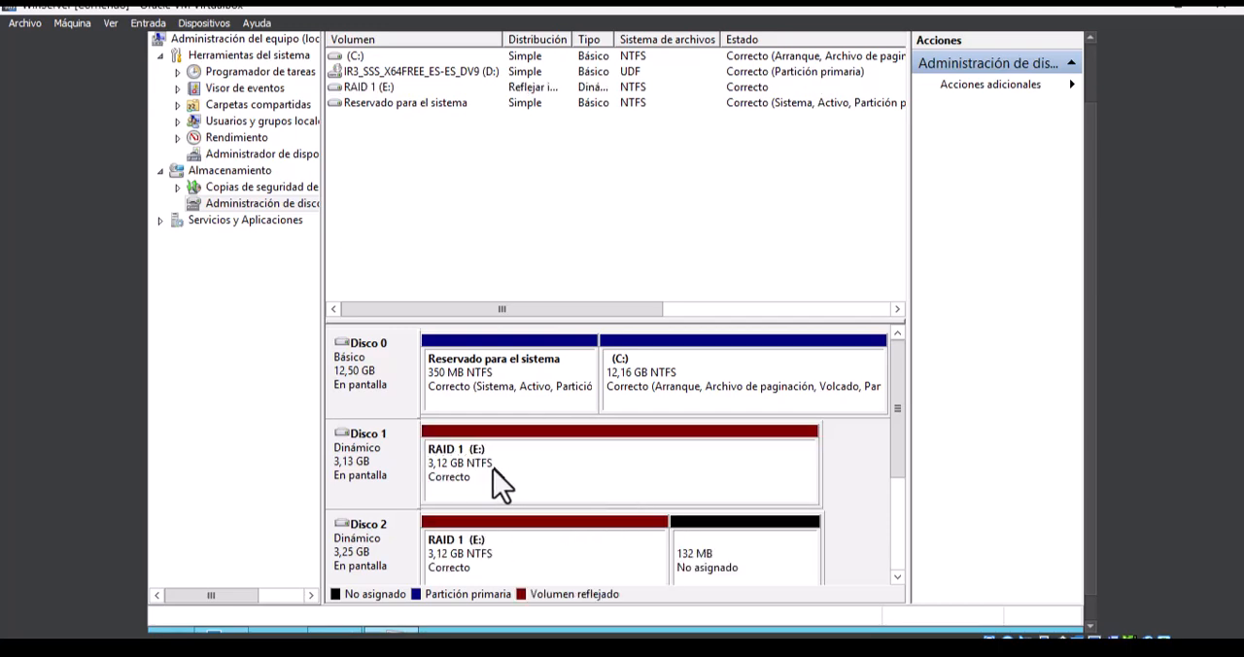
- Inspect the RAID 1 volume on Disco 1 and Disco 2, and locate its E: drive in Este equipo
{"action": "left_click", "coordinate": [535, 474]}
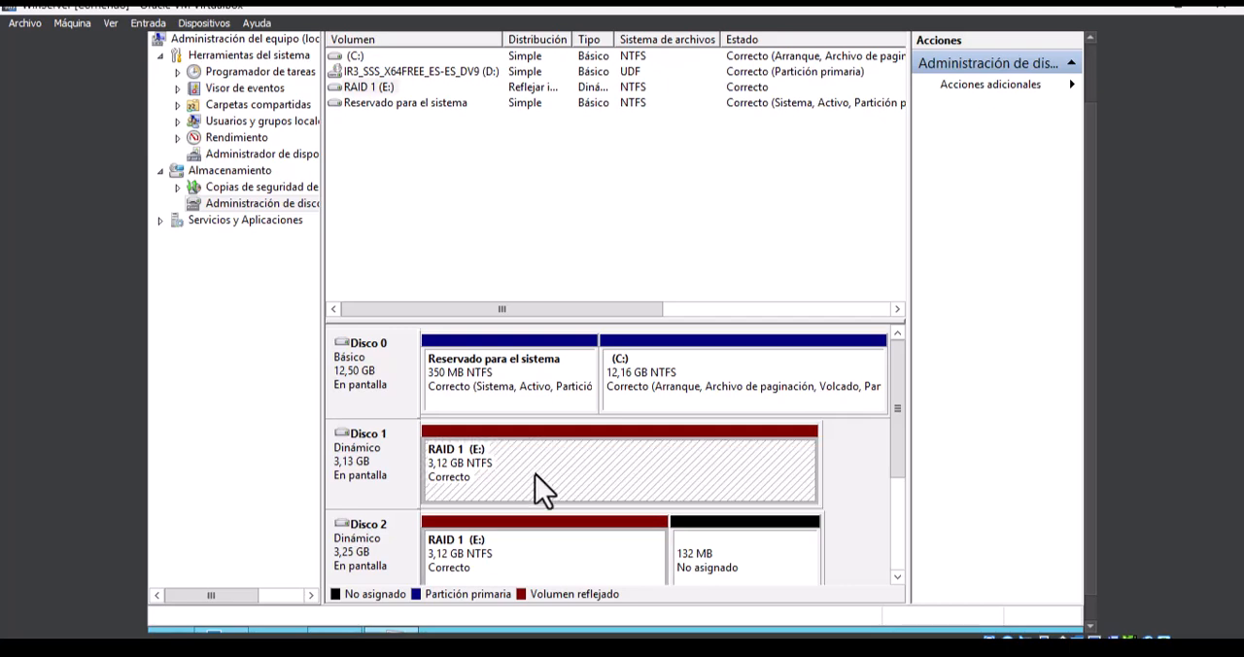
{"action": "left_click", "coordinate": [522, 557]}
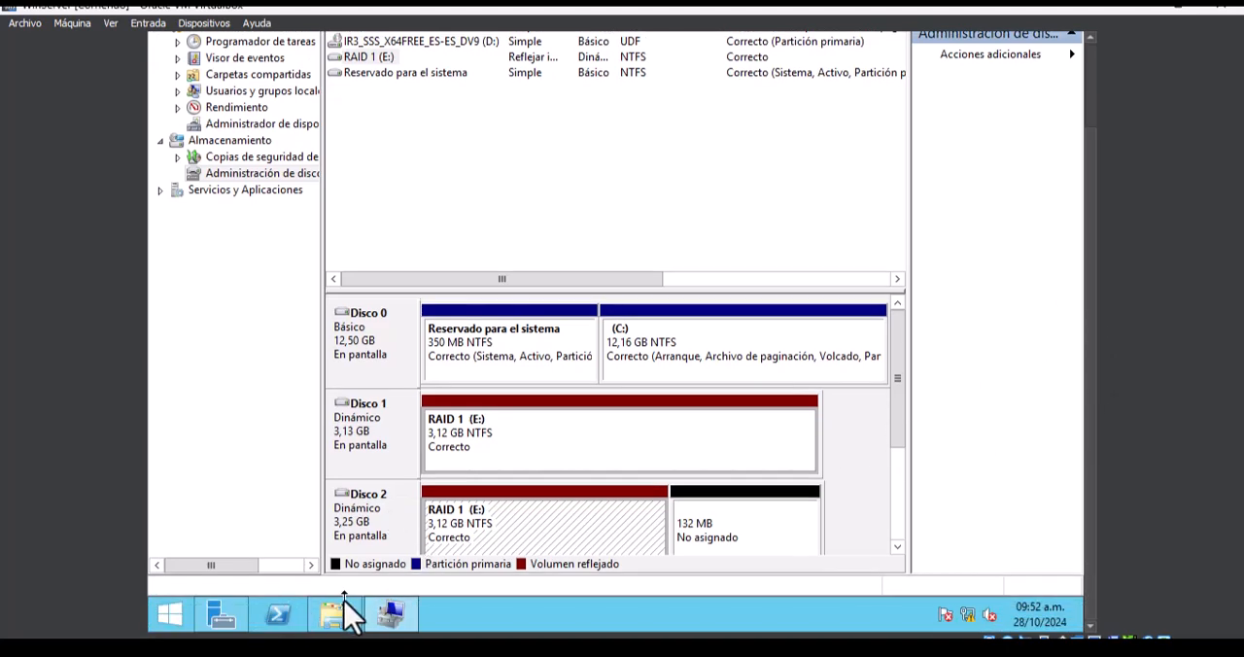
{"action": "left_click", "coordinate": [342, 602]}
{"action": "left_click", "coordinate": [558, 333]}
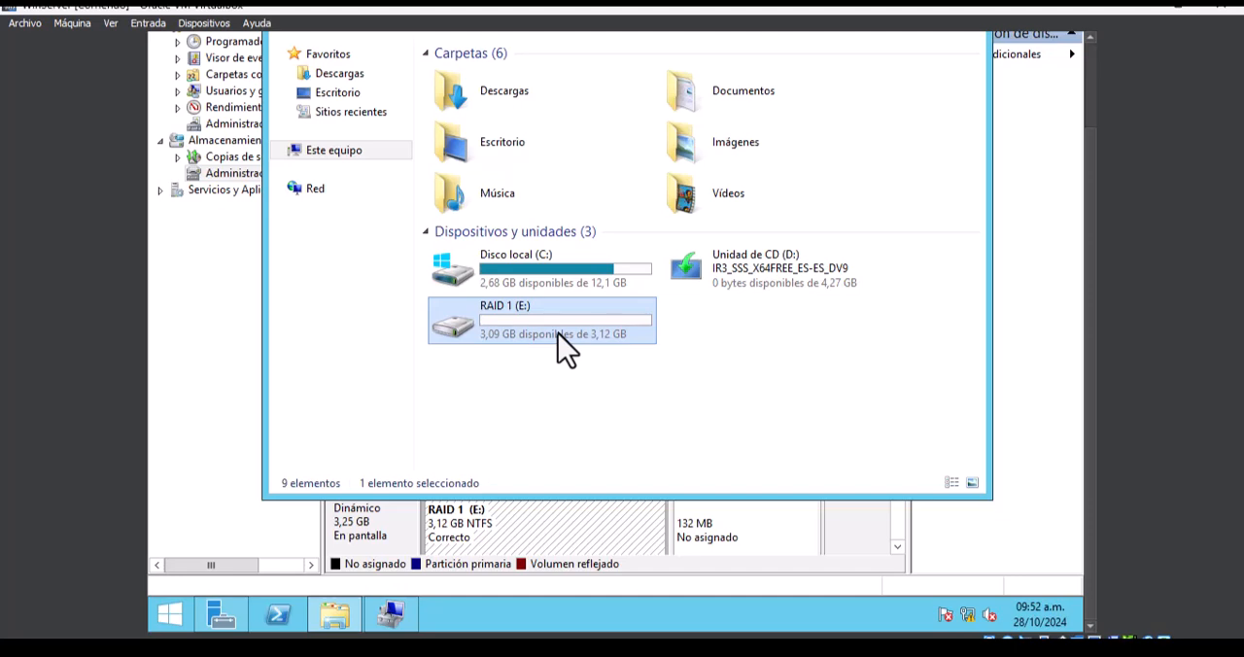
- Minimize Administración de equipos and move the Este equipo window aside to free desktop space
{"action": "left_click_drag", "start_coordinate": [1091, 255], "coordinate": [1063, 153]}
{"action": "left_click", "coordinate": [1004, 49]}
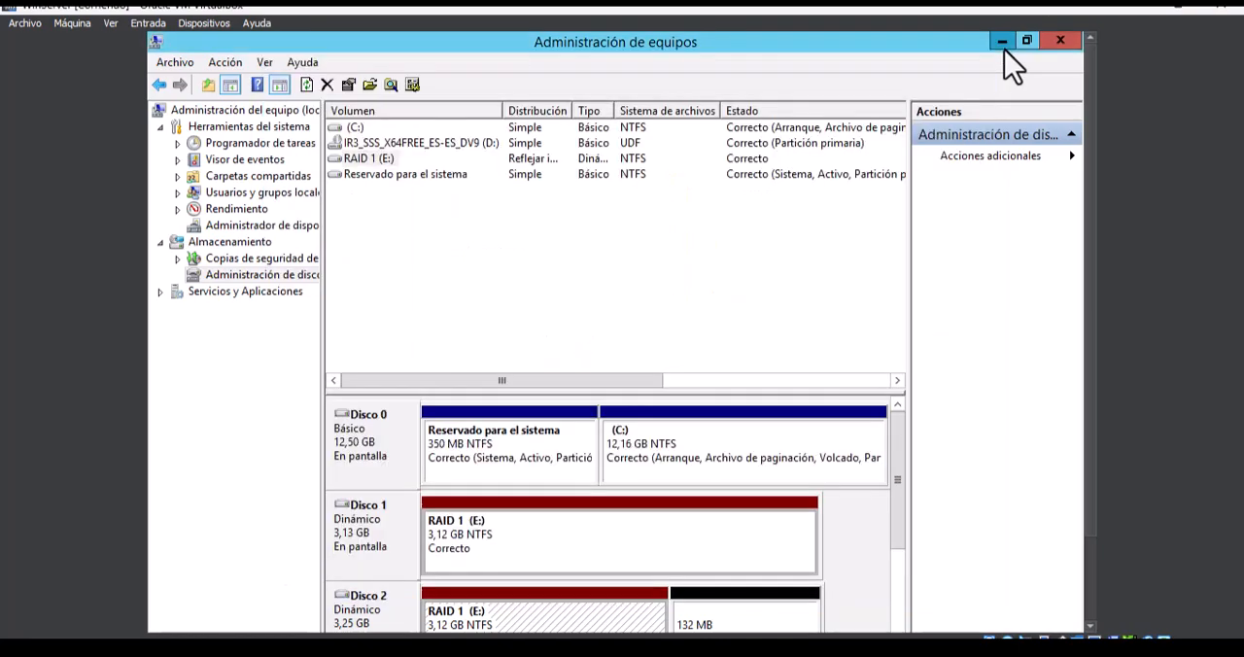
{"action": "left_click", "coordinate": [1004, 48]}
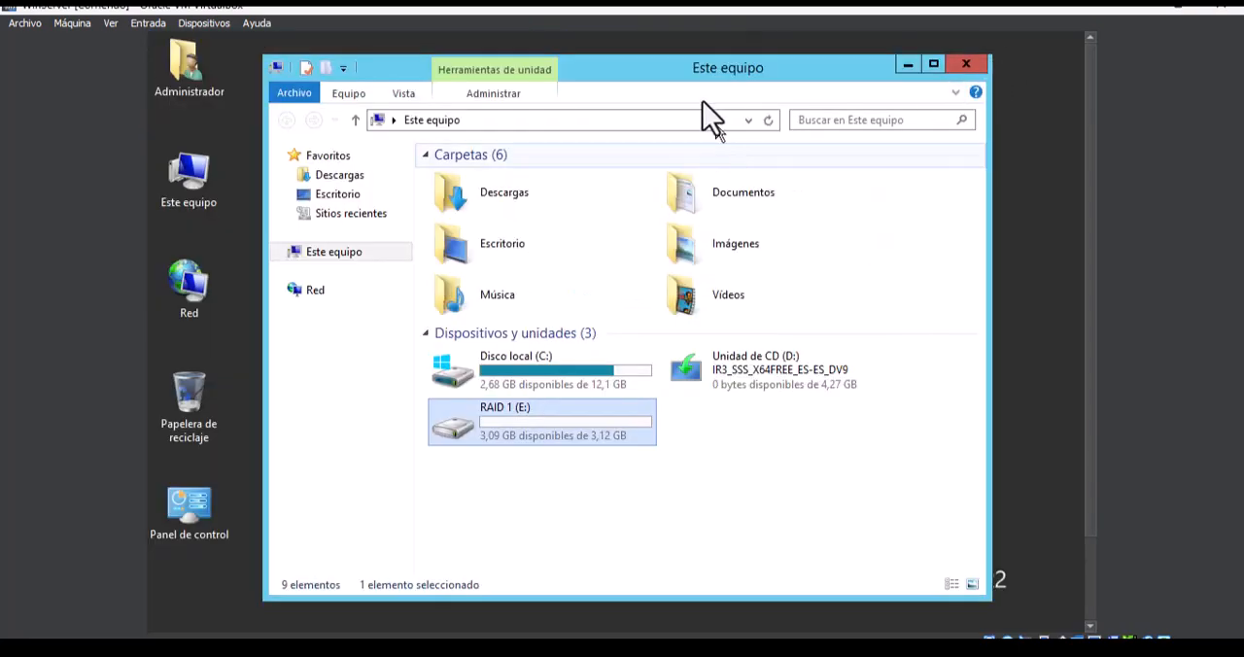
{"action": "left_click_drag", "start_coordinate": [695, 70], "coordinate": [792, 72]}
- Create a desktop folder named PRUEBA and place it clear of the Este equipo window
{"action": "right_click", "coordinate": [318, 231]}
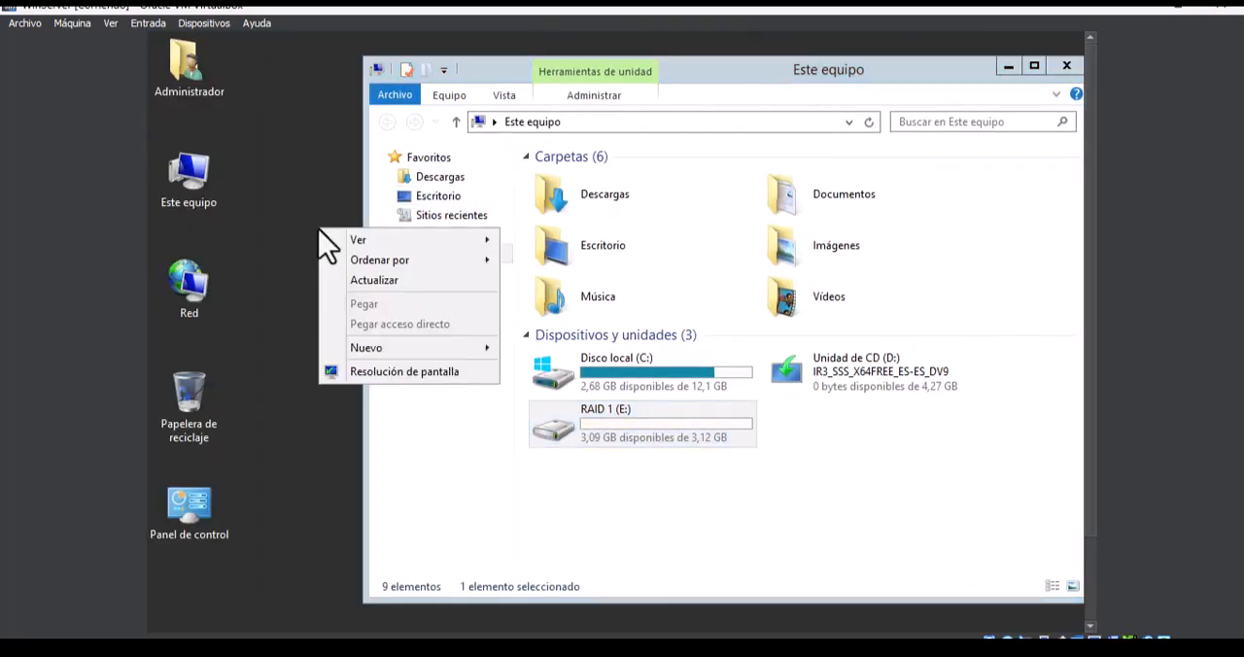
{"action": "mouse_move", "coordinate": [467, 346]}
{"action": "left_click", "coordinate": [506, 348]}
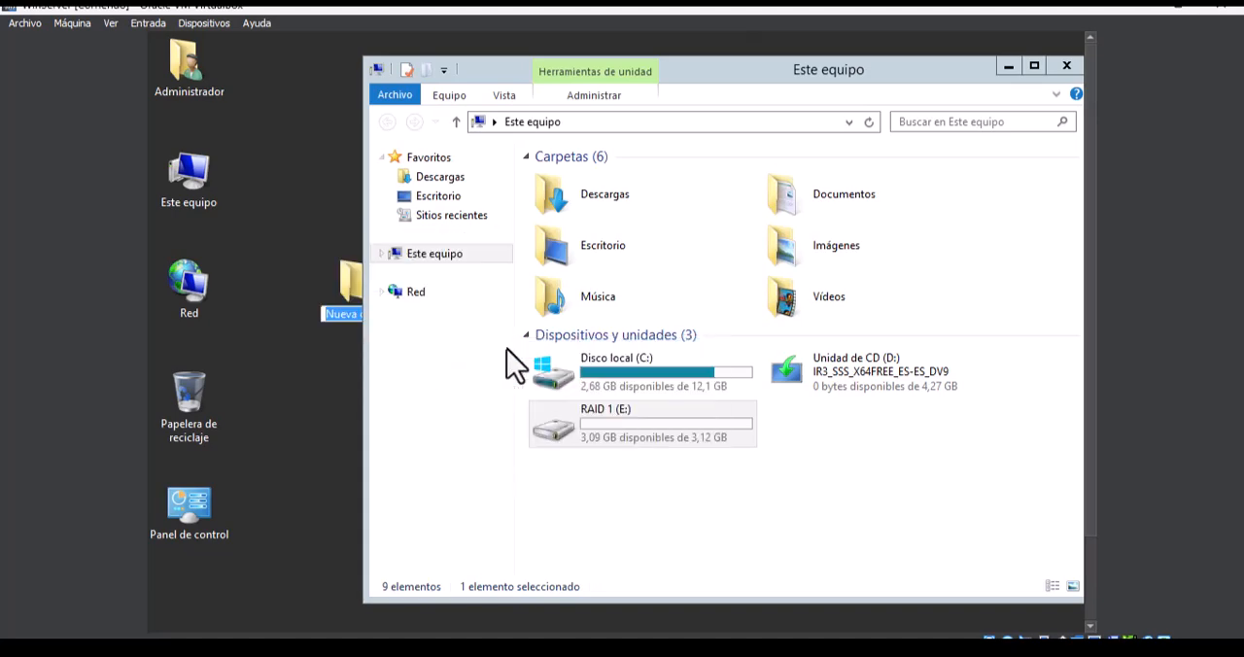
{"action": "type", "text": "PRUEBA"}
{"action": "key", "text": "Return"}
{"action": "left_click_drag", "start_coordinate": [371, 298], "coordinate": [299, 304]}
- Create a text document named TEXTO DE PRUEBA inside the PRUEBA folder and close the folder
{"action": "double_click", "coordinate": [300, 305]}
{"action": "right_click", "coordinate": [429, 289]}
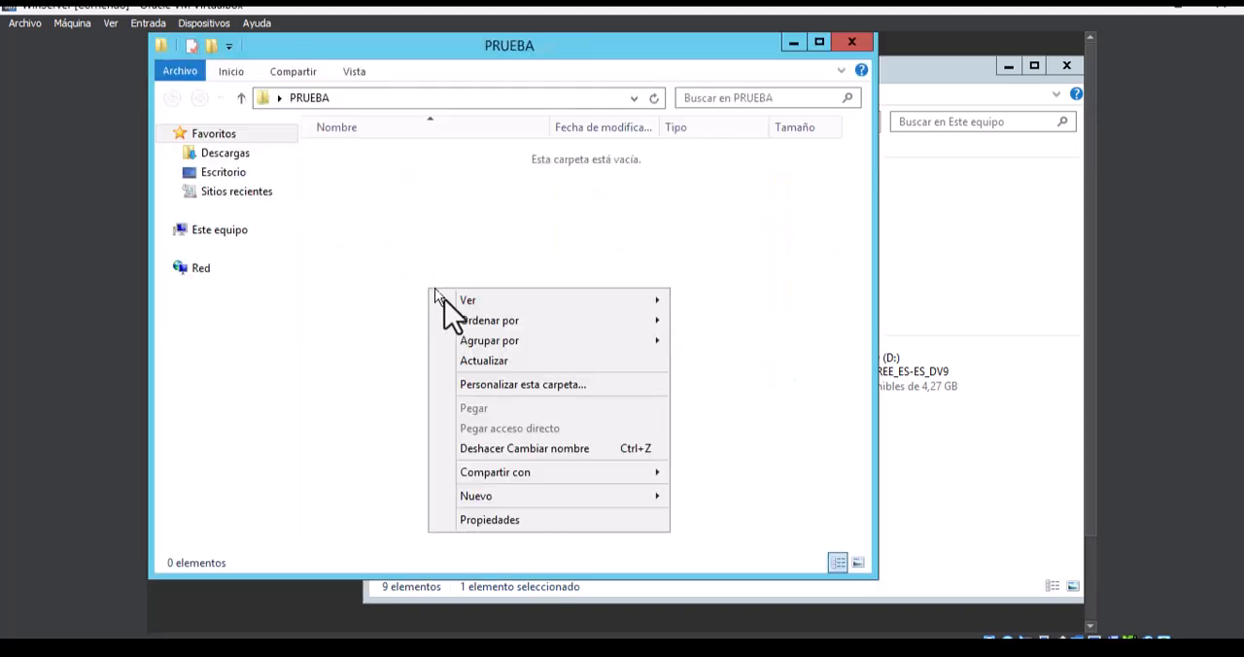
{"action": "mouse_move", "coordinate": [593, 497]}
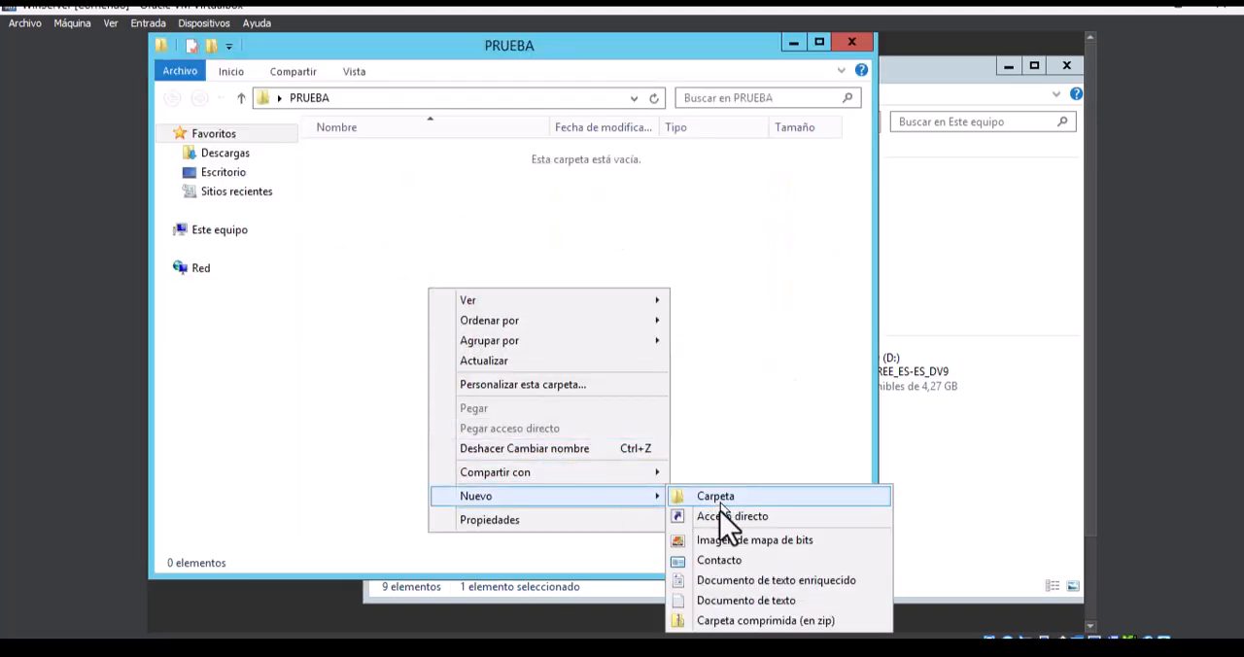
{"action": "left_click", "coordinate": [716, 599]}
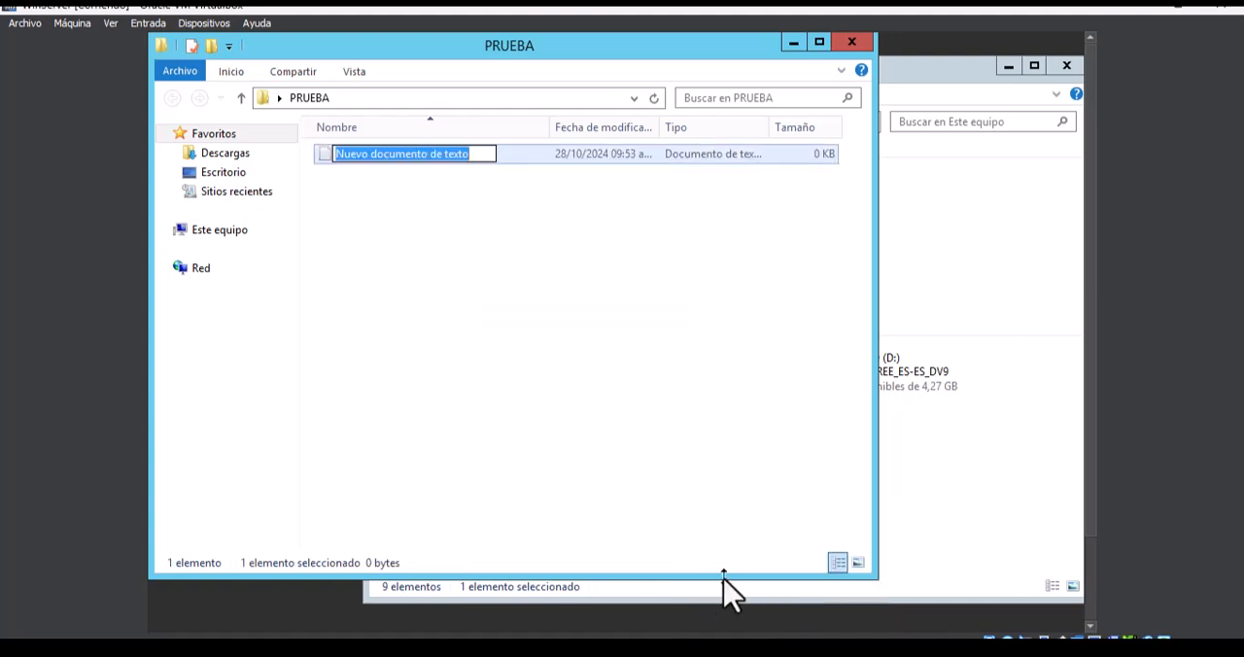
{"action": "type", "text": "TEXTO DE PRUEBA"}
{"action": "key", "text": "Return"}
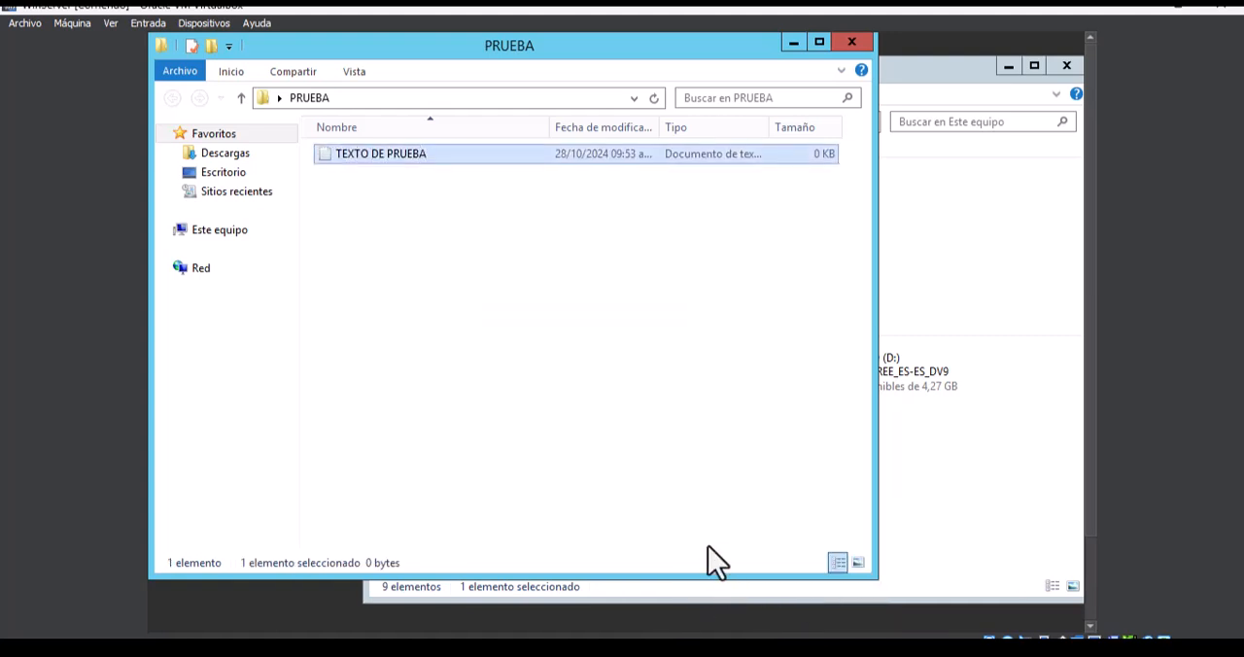
{"action": "left_click", "coordinate": [853, 43]}
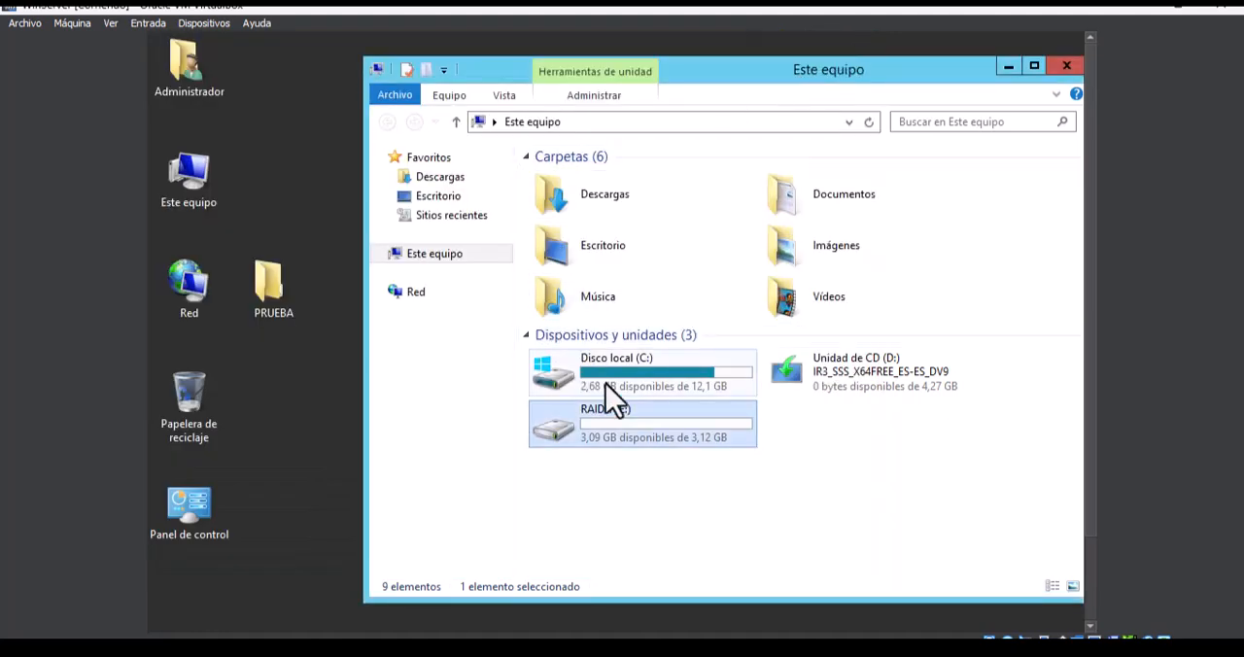
- Copy the PRUEBA folder from the desktop to the RAID 1 (E:) drive
{"action": "left_click", "coordinate": [275, 291]}
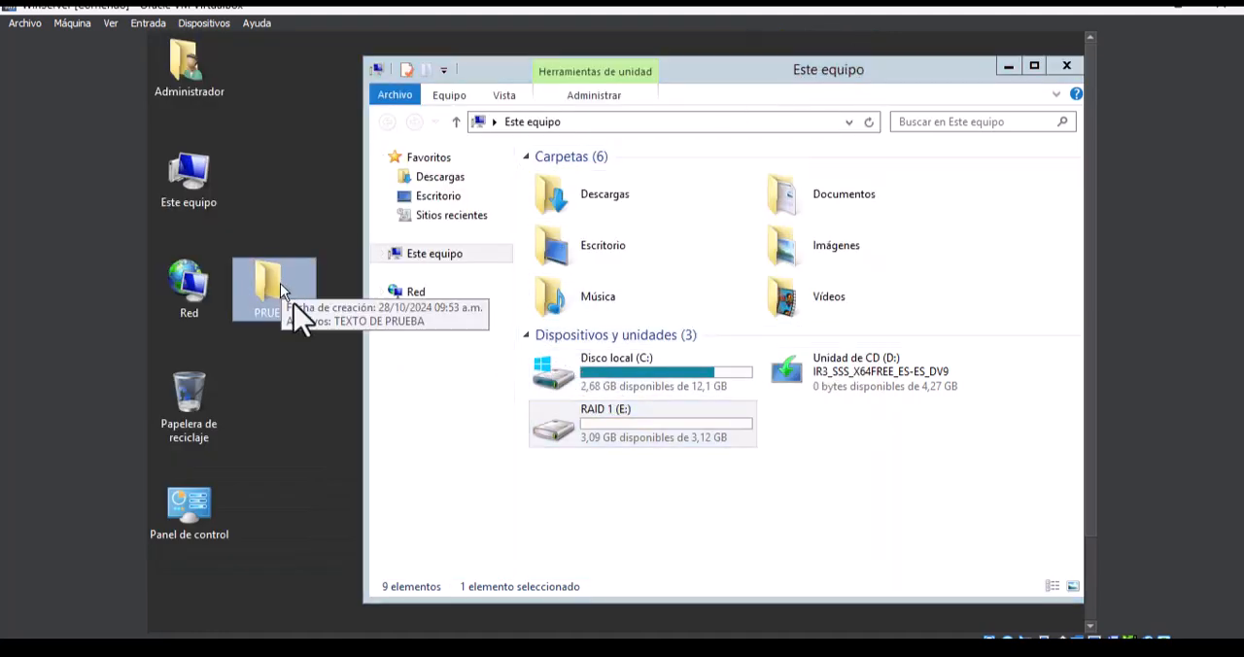
{"action": "double_click", "coordinate": [624, 438]}
{"action": "left_click_drag", "start_coordinate": [283, 295], "coordinate": [646, 324]}
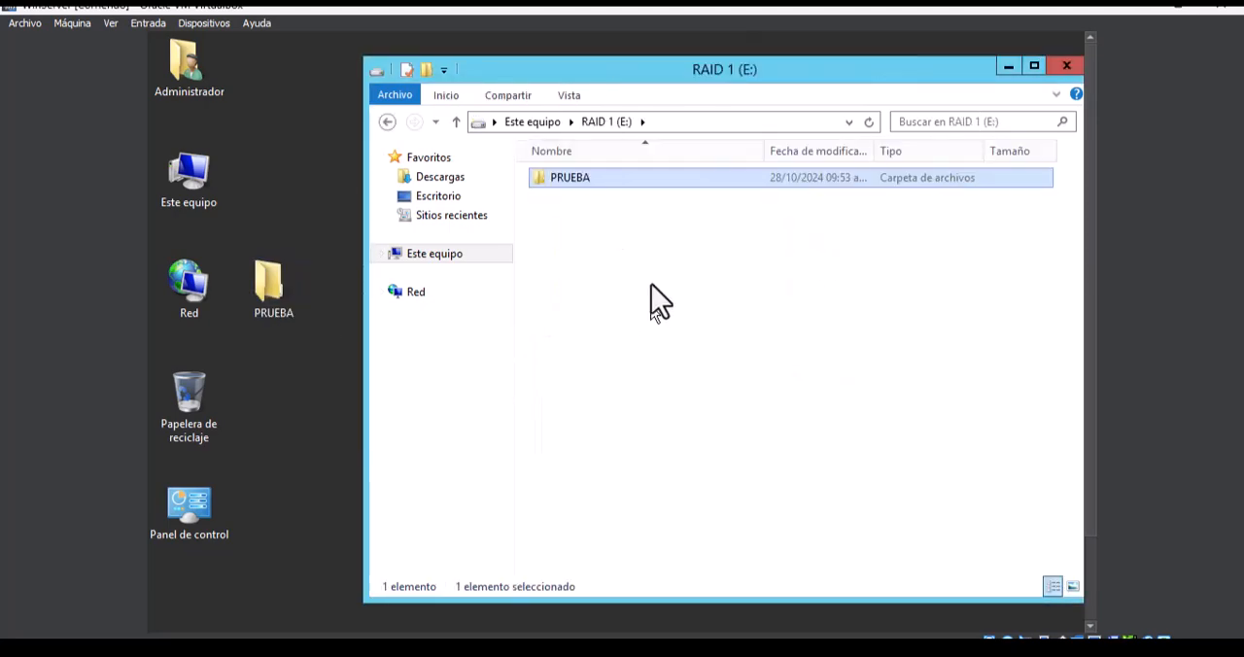
- Check the copied PRUEBA folder and its TEXTO DE PRUEBA document on E:, and return to Este equipo
{"action": "double_click", "coordinate": [606, 184]}
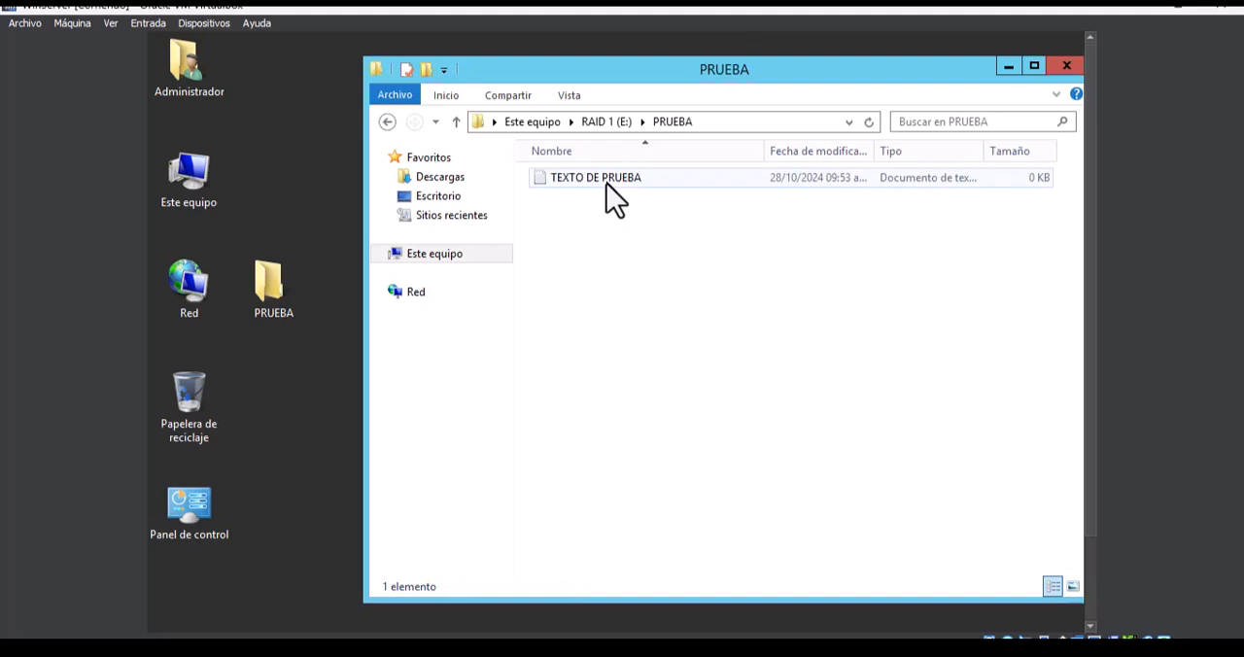
{"action": "double_click", "coordinate": [607, 179]}
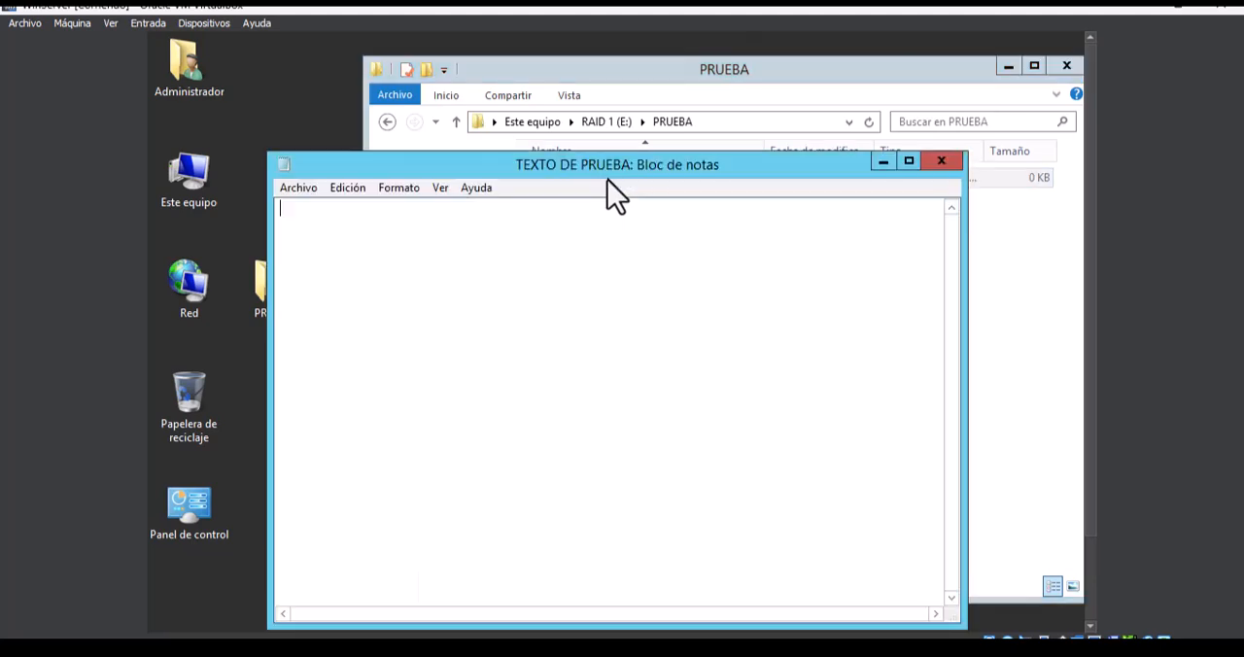
{"action": "left_click", "coordinate": [937, 164]}
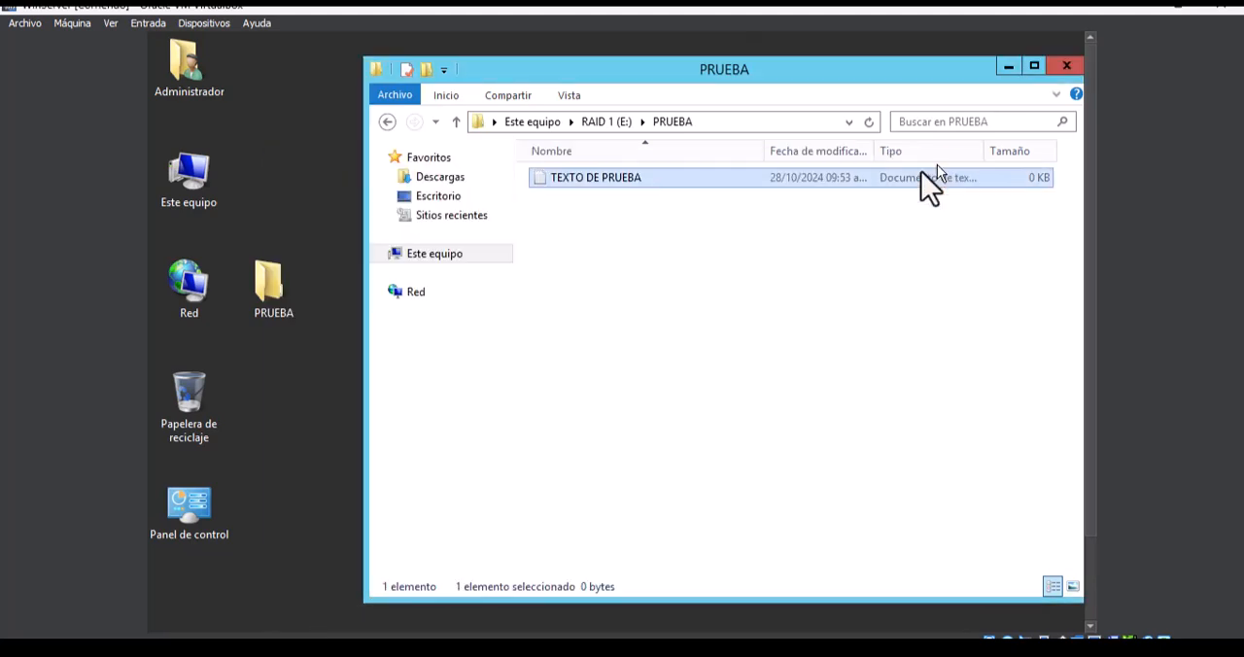
{"action": "left_click", "coordinate": [387, 121]}
{"action": "left_click", "coordinate": [387, 121]}
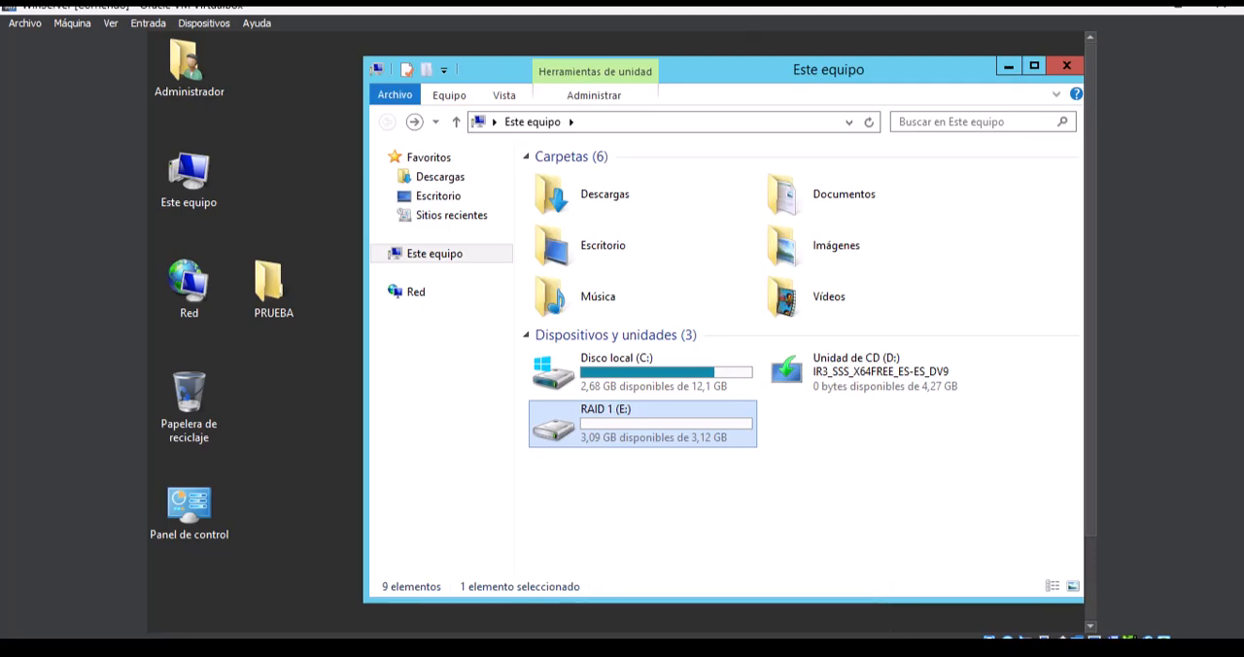
- Bring the minimized Administración de equipos window back to the front
{"action": "mouse_move", "coordinate": [905, 649]}
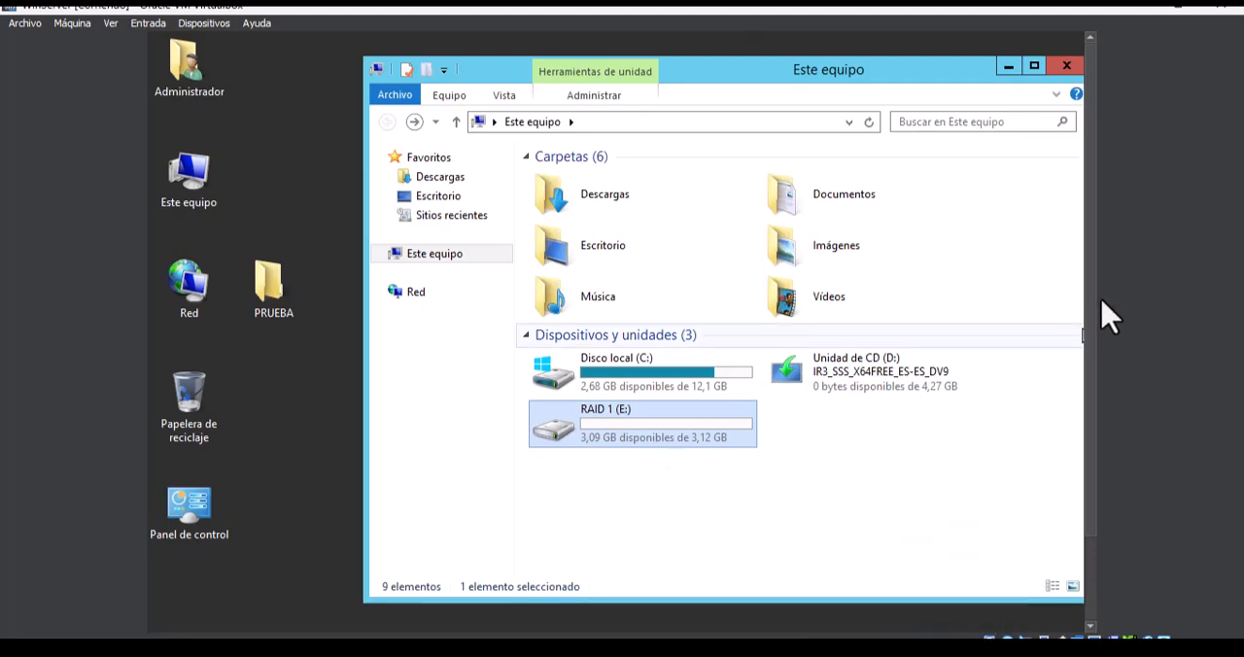
{"action": "left_click_drag", "start_coordinate": [1086, 319], "coordinate": [1094, 450]}
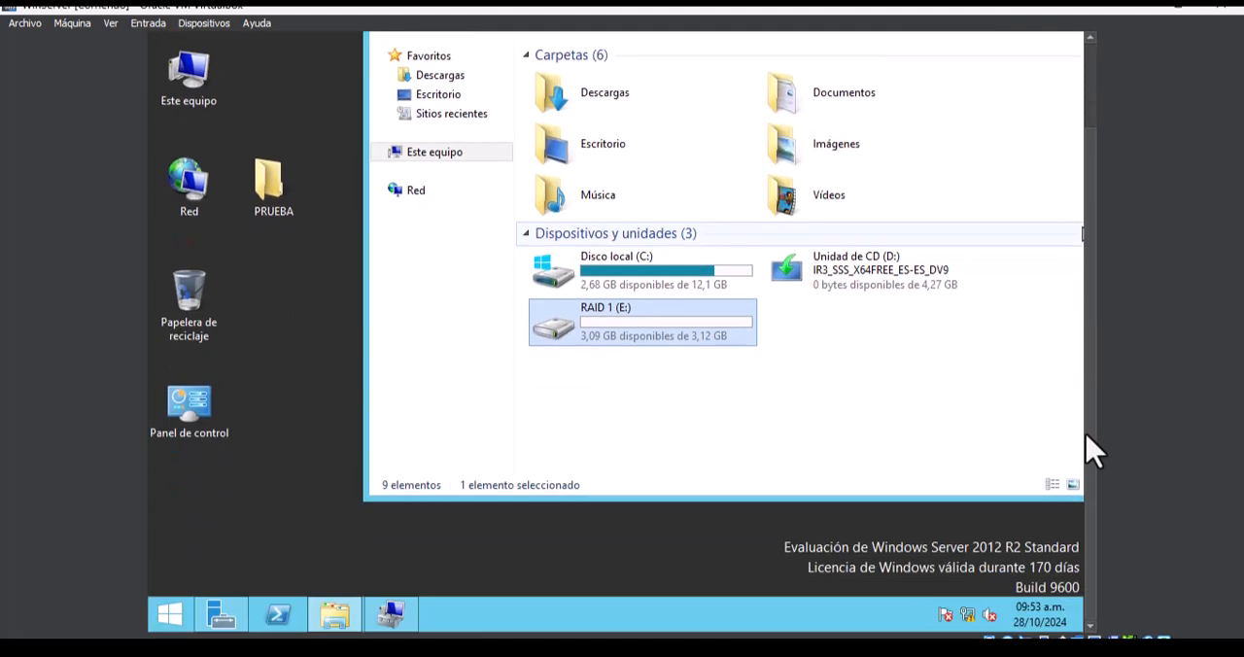
{"action": "left_click", "coordinate": [397, 617]}
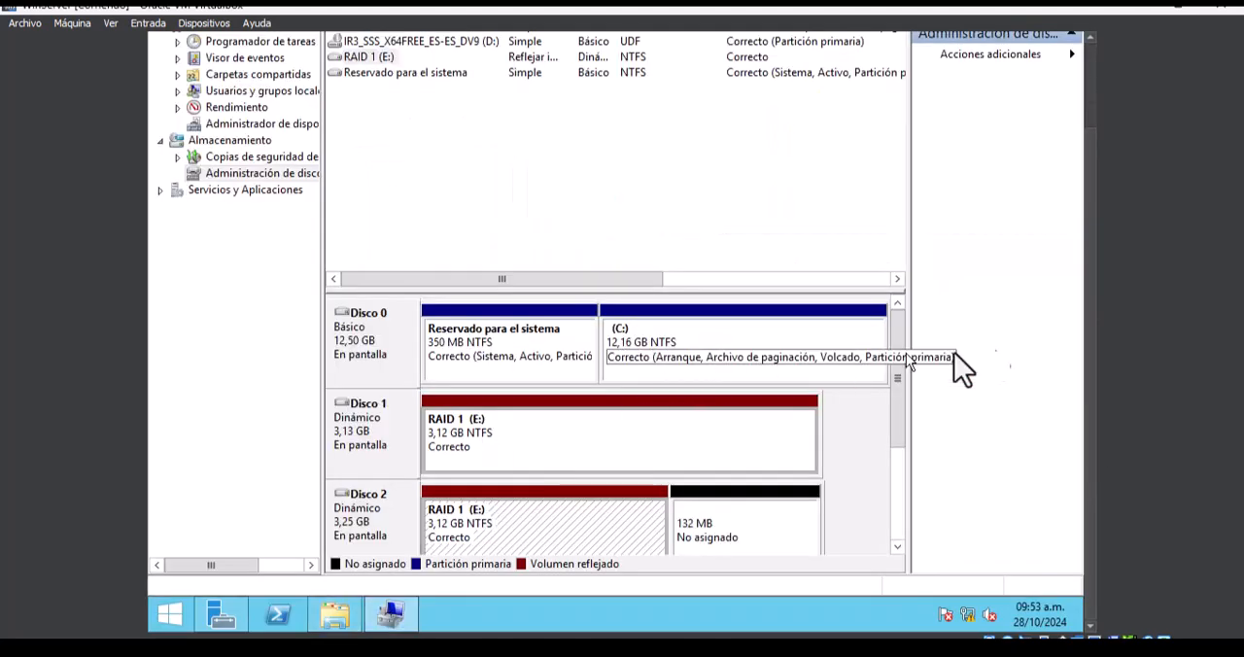
- Take Disco 1 of the mirrored RAID 1 (E:) volume offline to simulate a disk failure
{"action": "left_click_drag", "start_coordinate": [1087, 317], "coordinate": [1080, 261]}
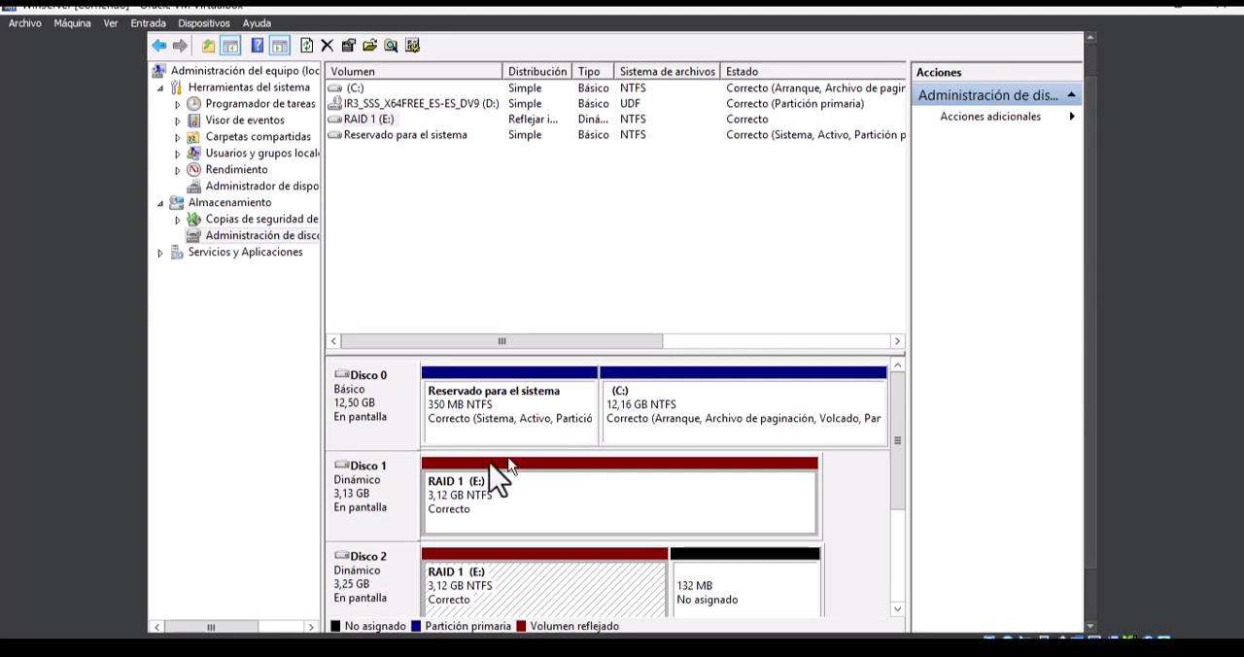
{"action": "right_click", "coordinate": [362, 496]}
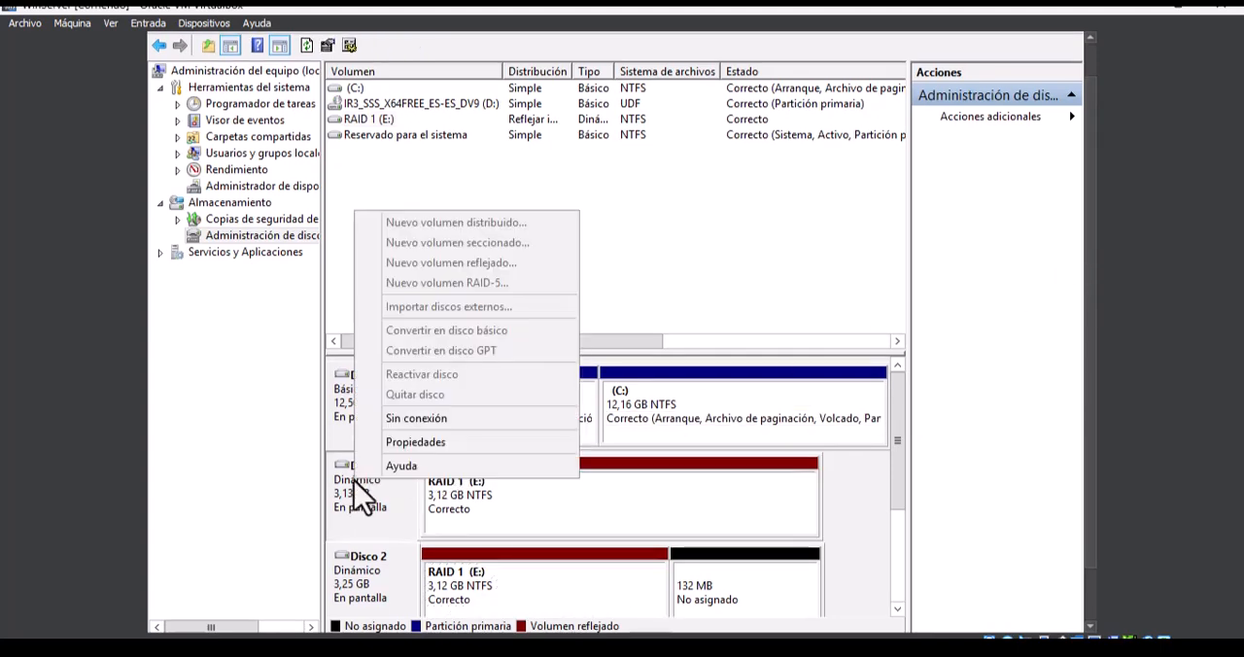
{"action": "left_click", "coordinate": [441, 420]}
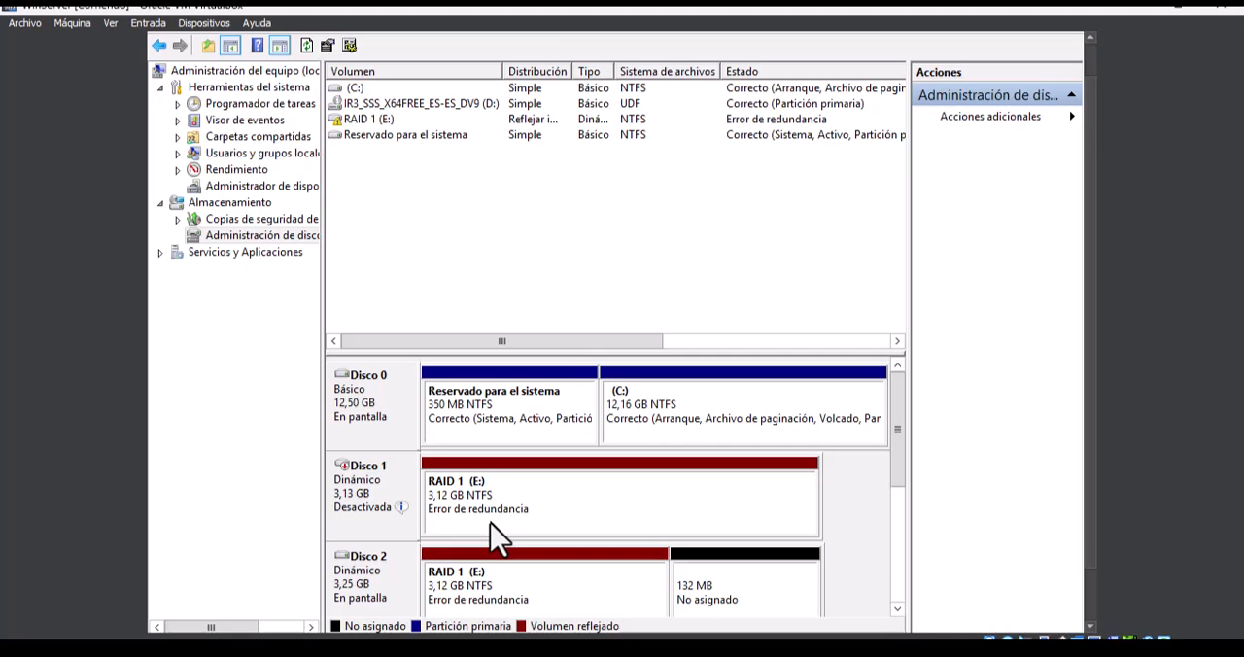
- Check that the PRUEBA folder and its TEXTO DE PRUEBA document still open on RAID 1 (E:), and close the folder window
{"action": "mouse_move", "coordinate": [396, 500]}
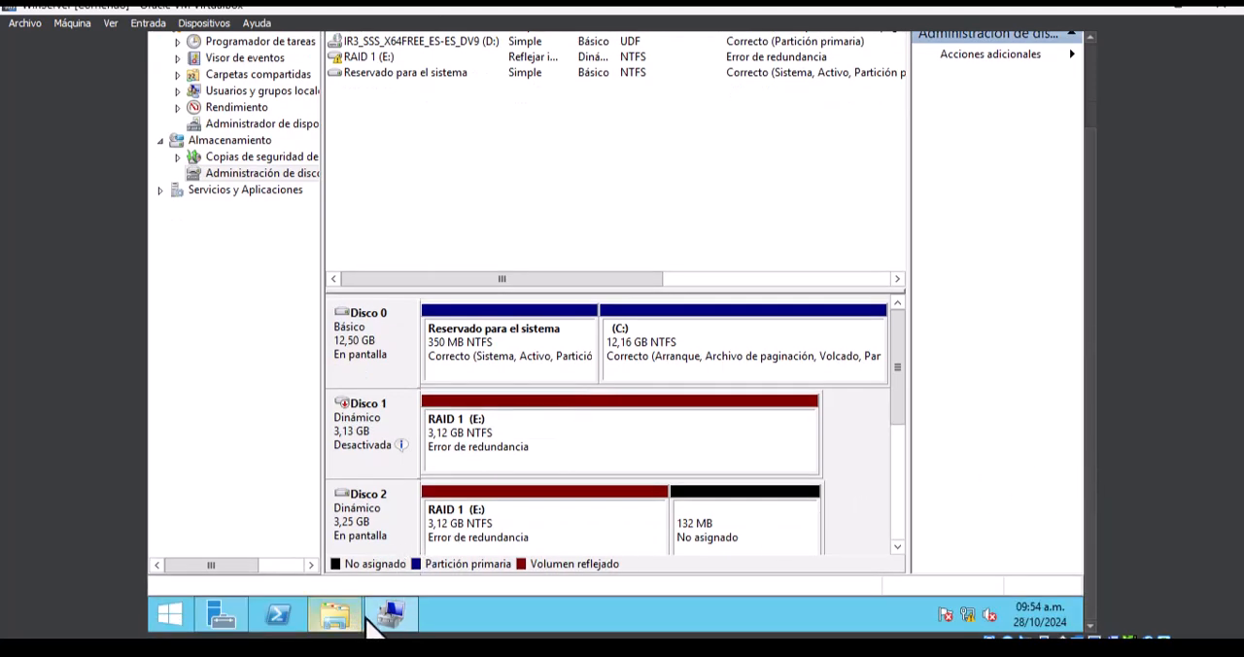
{"action": "left_click", "coordinate": [339, 622]}
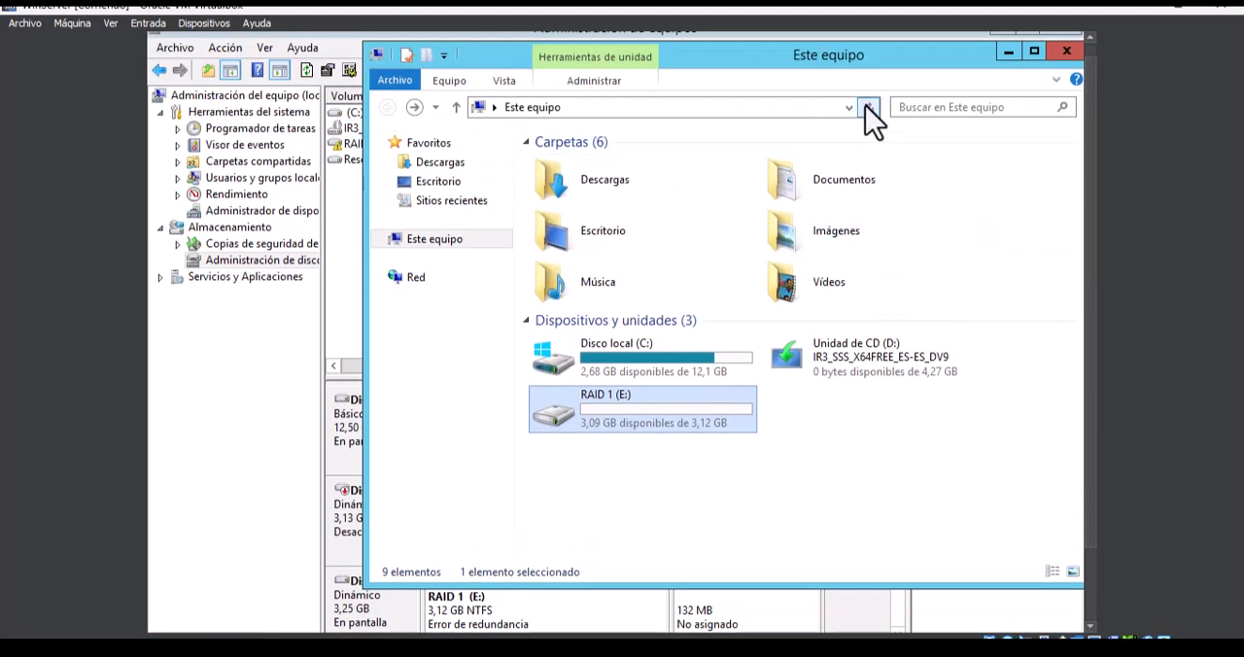
{"action": "left_click", "coordinate": [868, 107]}
{"action": "double_click", "coordinate": [628, 422]}
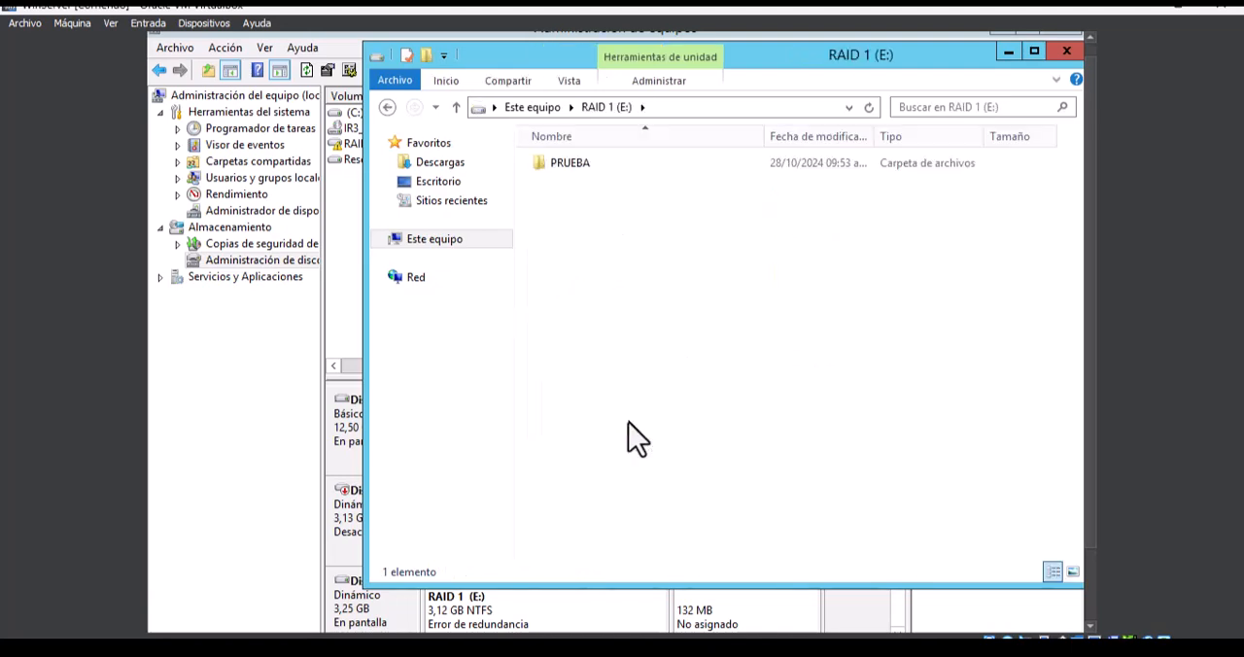
{"action": "double_click", "coordinate": [561, 167]}
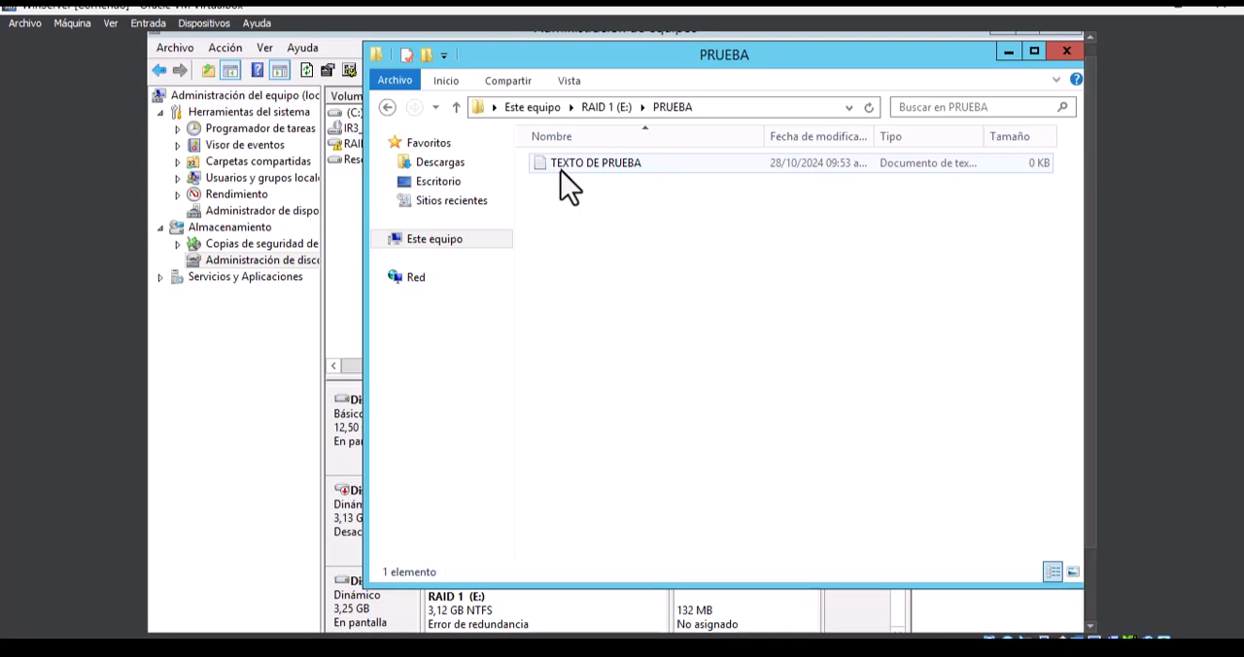
{"action": "left_click", "coordinate": [1060, 56]}
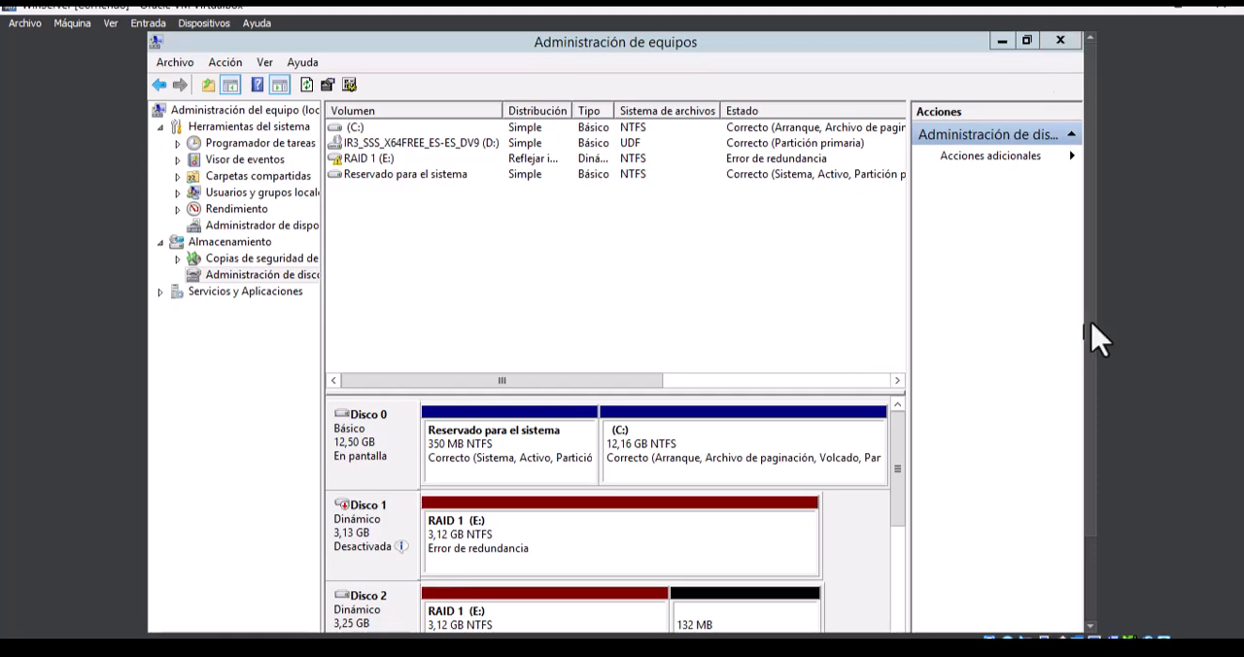
- Review the status of the RAID 1 (E:) disks in disk management and close Administración de equipos
{"action": "left_click_drag", "start_coordinate": [1092, 339], "coordinate": [1089, 384]}
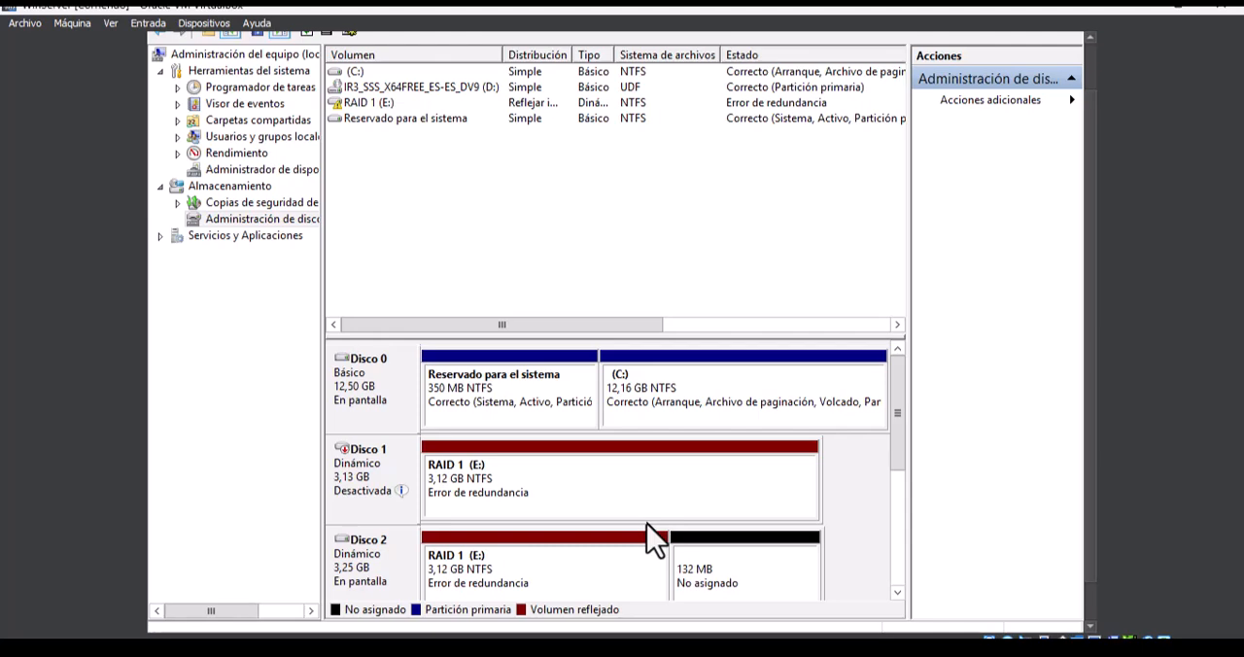
{"action": "left_click_drag", "start_coordinate": [1090, 316], "coordinate": [1090, 229]}
{"action": "left_click", "coordinate": [1059, 41]}
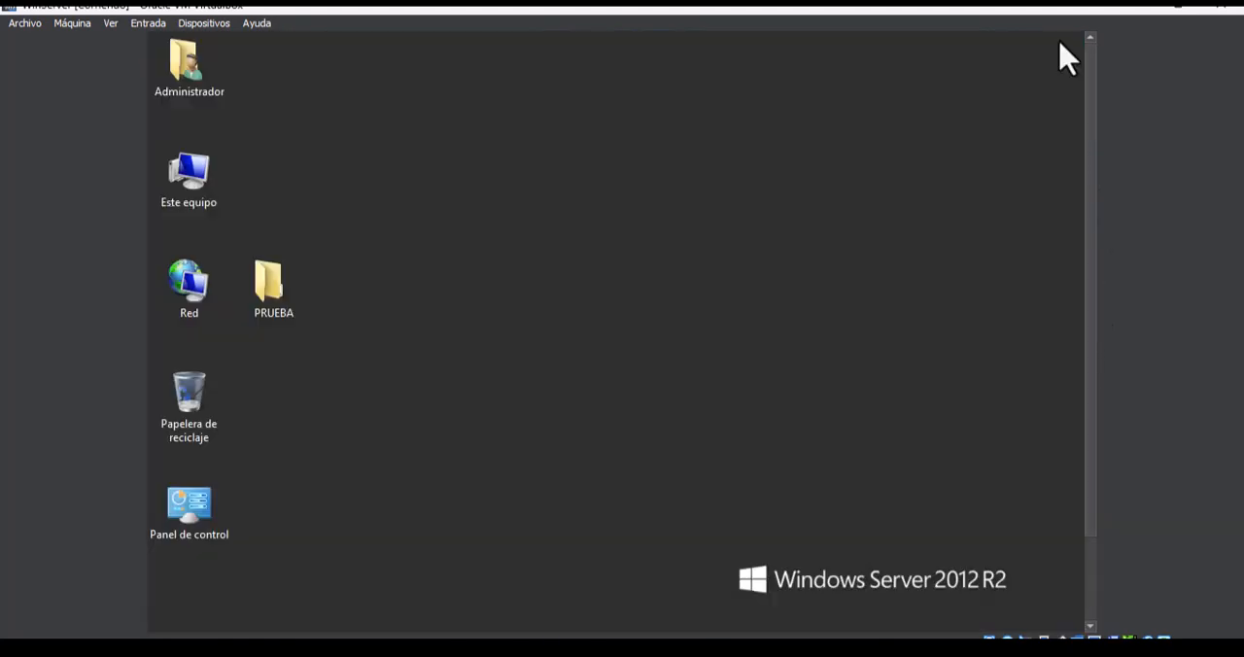